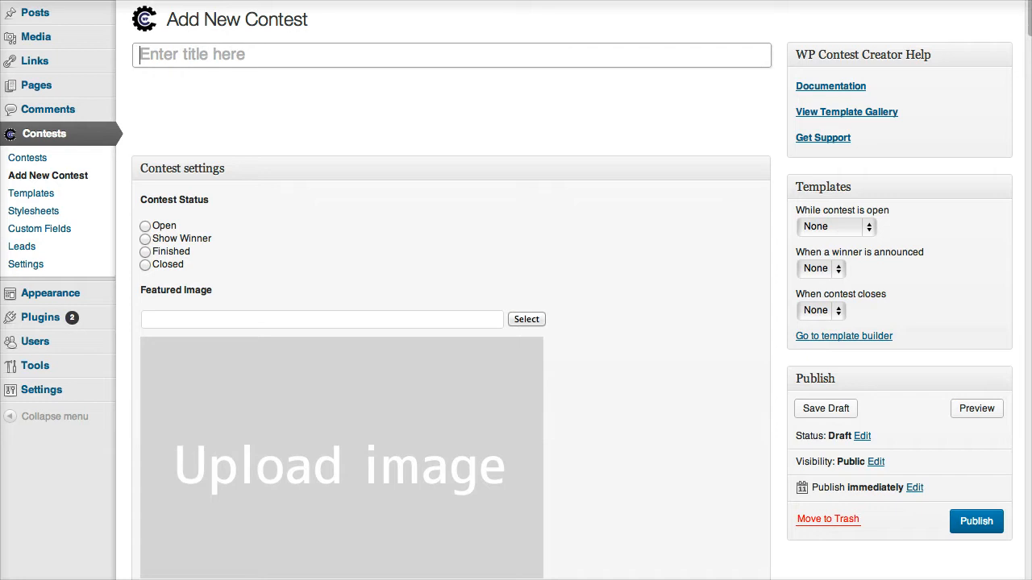
Title the new contest 'FREE iPad Giveaway' and mark its contest status Open.
text(FREE i)
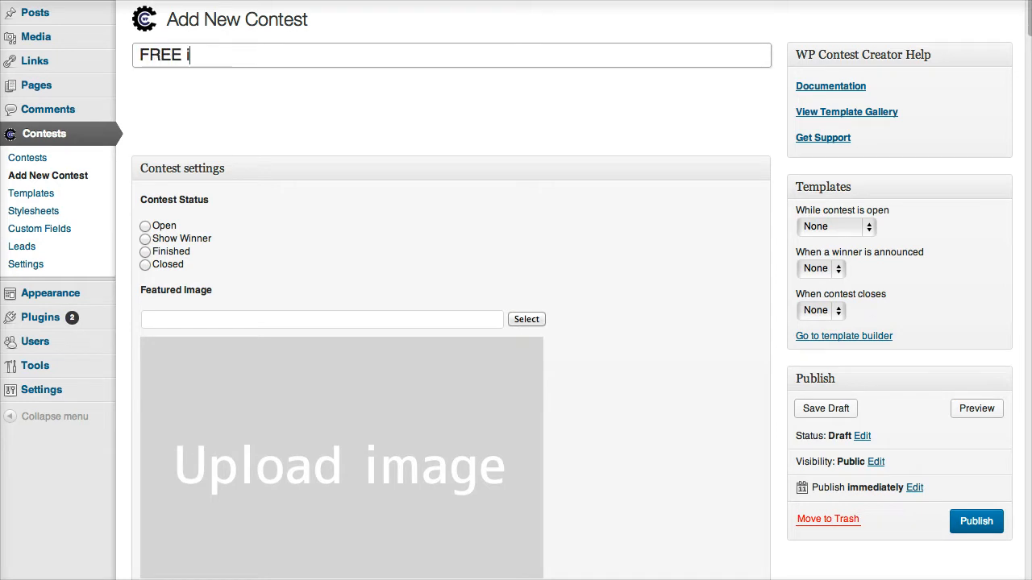
text(p)
key(BackSpace)
text(Pad Giveaway)
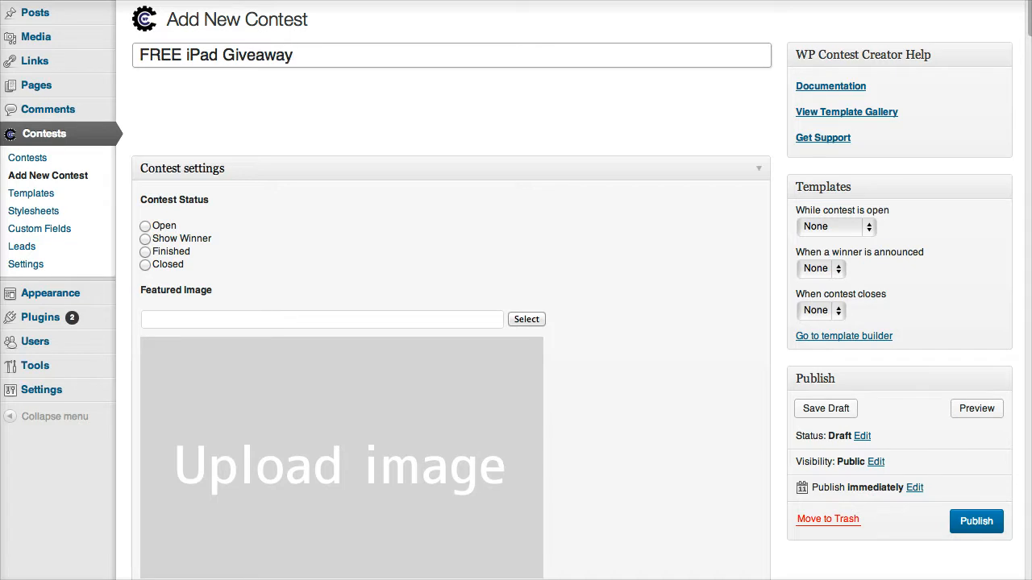
click(145, 227)
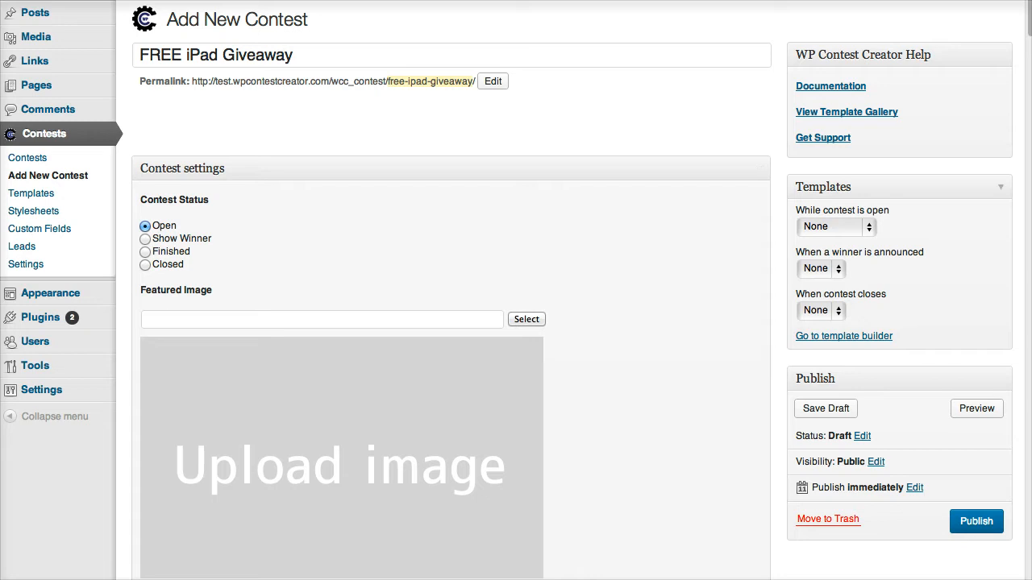
Select Template 01 in the 'While contest is open' template dropdown.
click(837, 228)
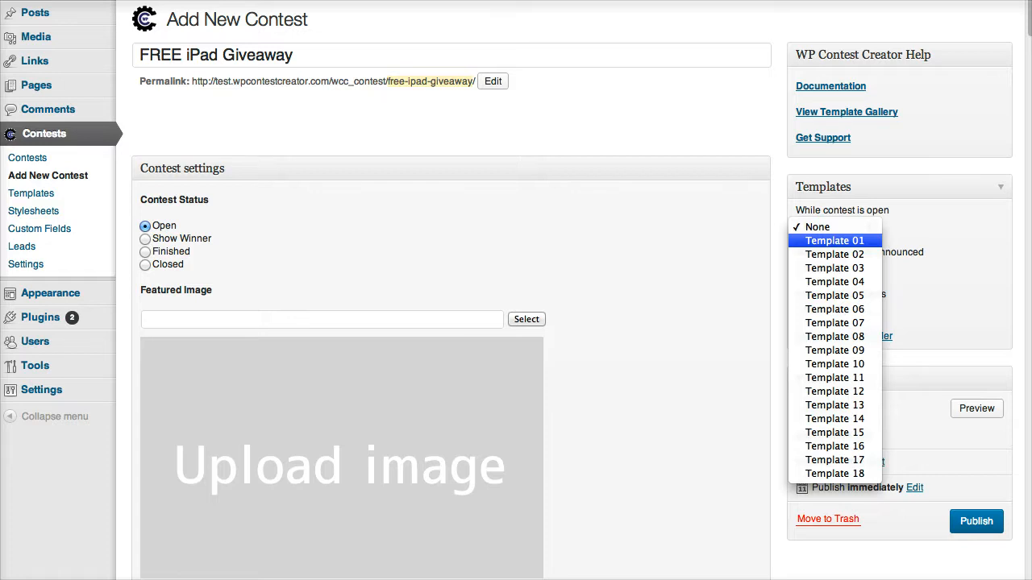
click(834, 241)
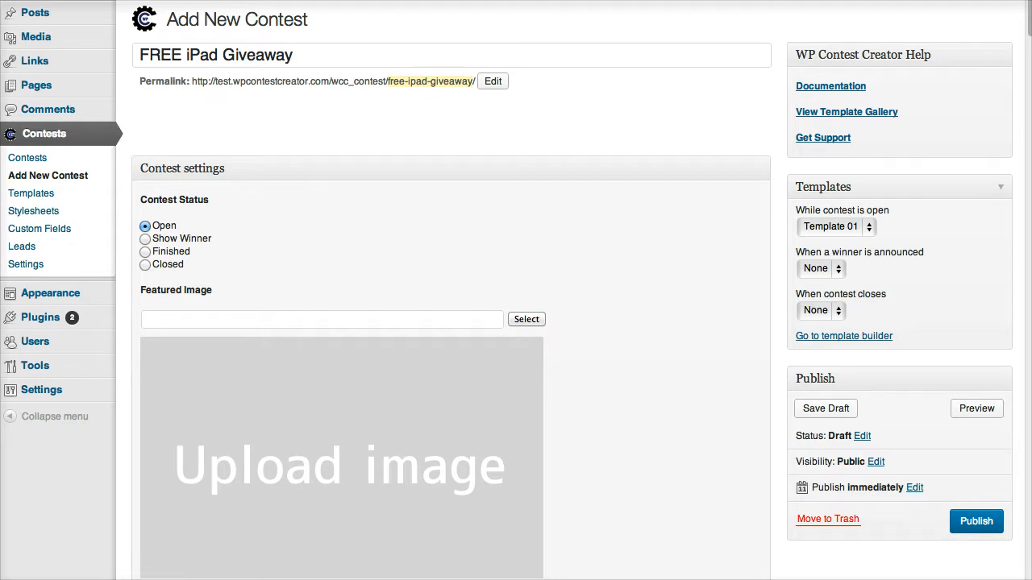
click(836, 228)
click(836, 228)
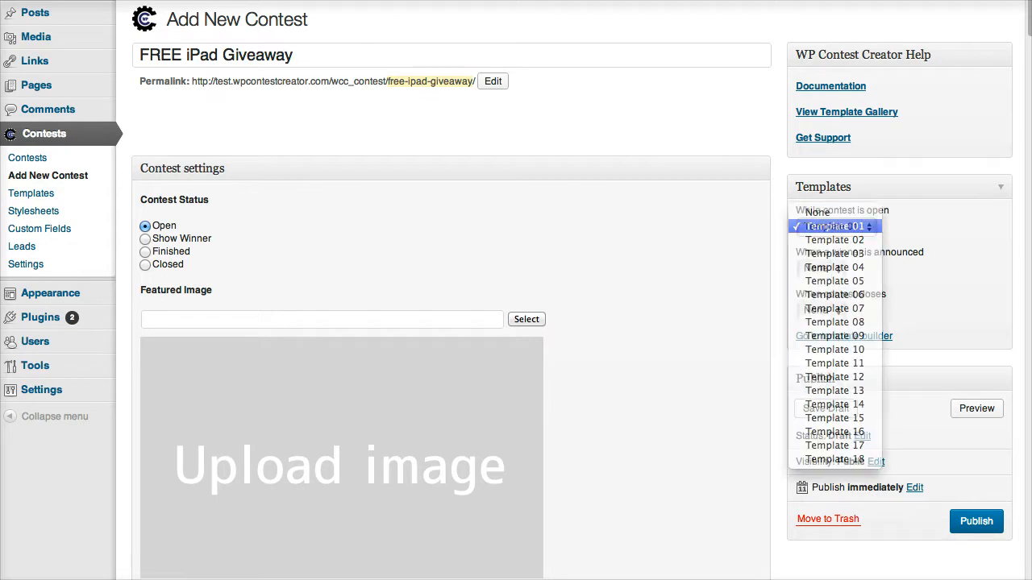
Insert video-preview.png from page 2 of the Media Library as the featured image.
scroll(526, 292, down, 1)
click(526, 290)
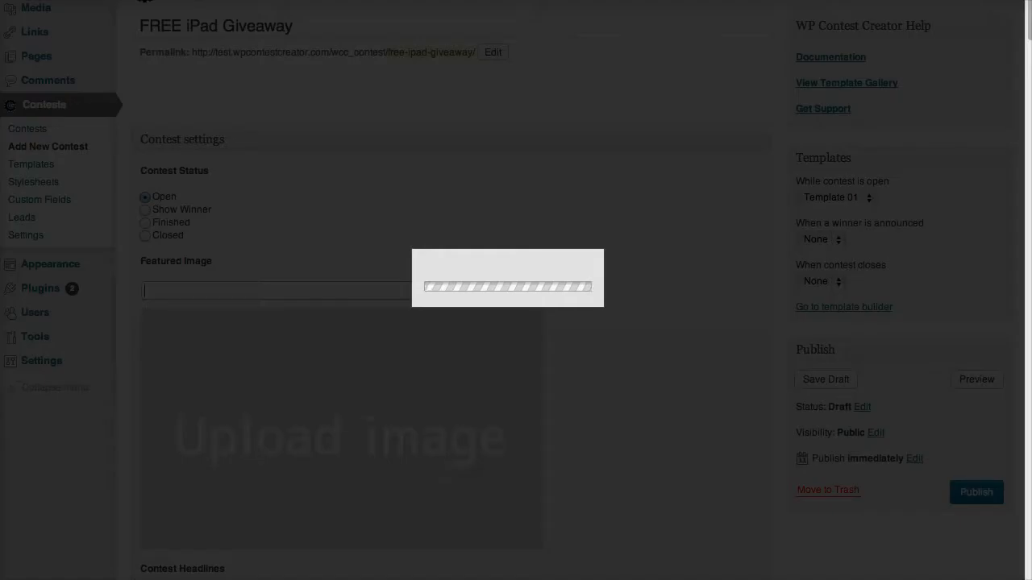
click(431, 28)
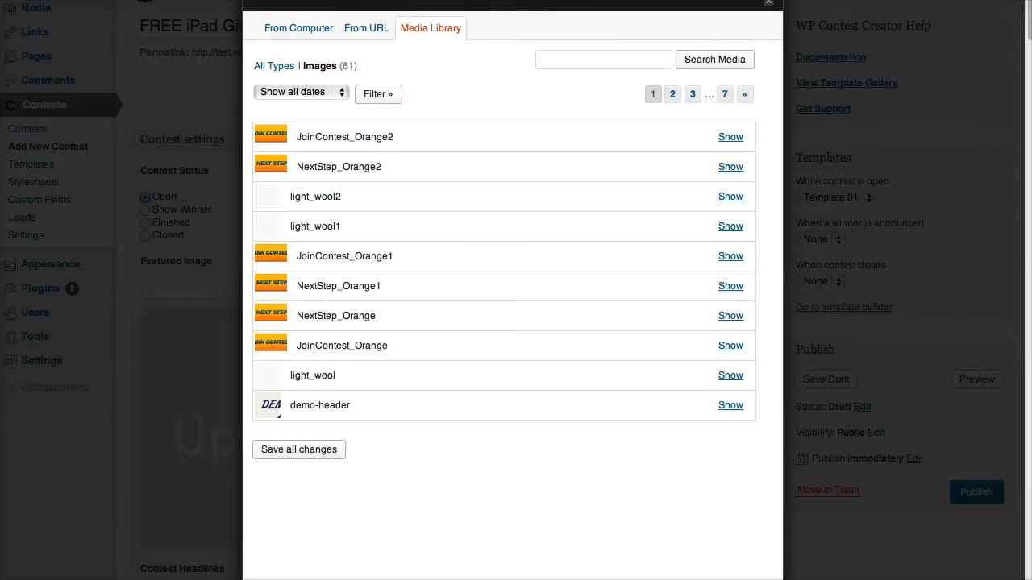
click(673, 95)
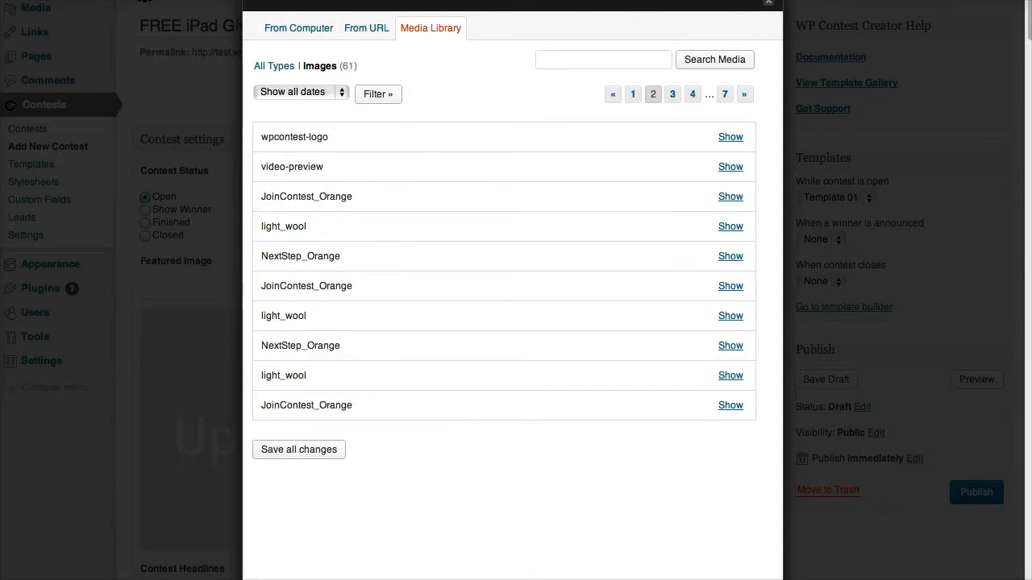
click(730, 167)
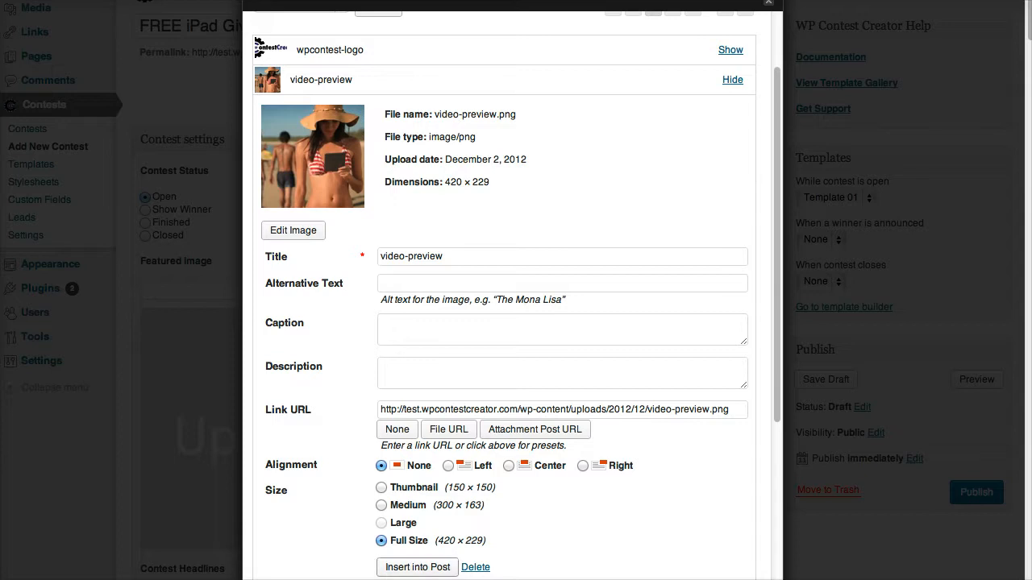
click(417, 567)
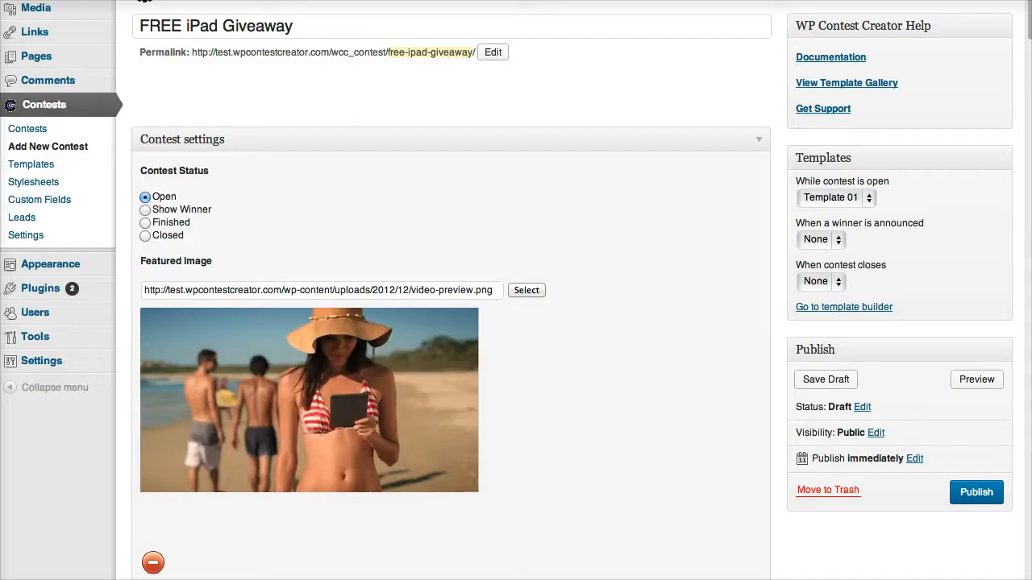
scroll(507, 288, down, 1)
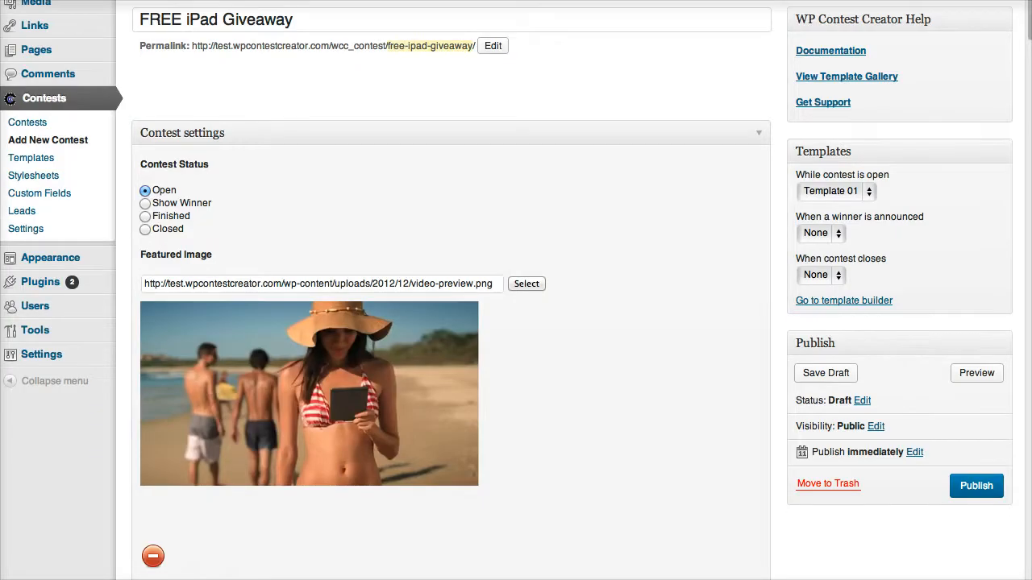
scroll(506, 288, down, 1)
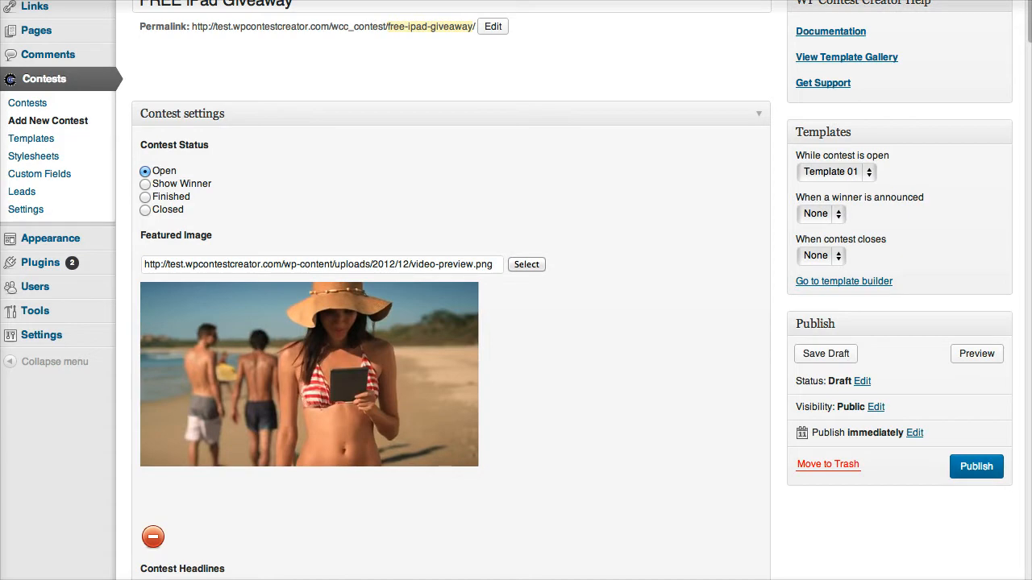
scroll(516, 290, down, 10)
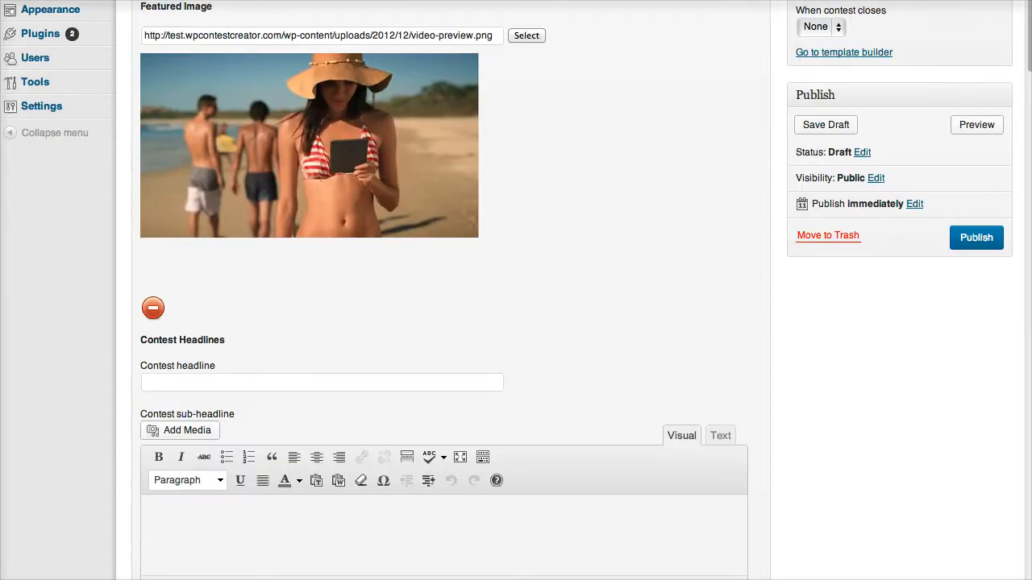
Enter 'Free a FREE iPad' as the contest headline.
click(322, 383)
scroll(322, 383, down, 4)
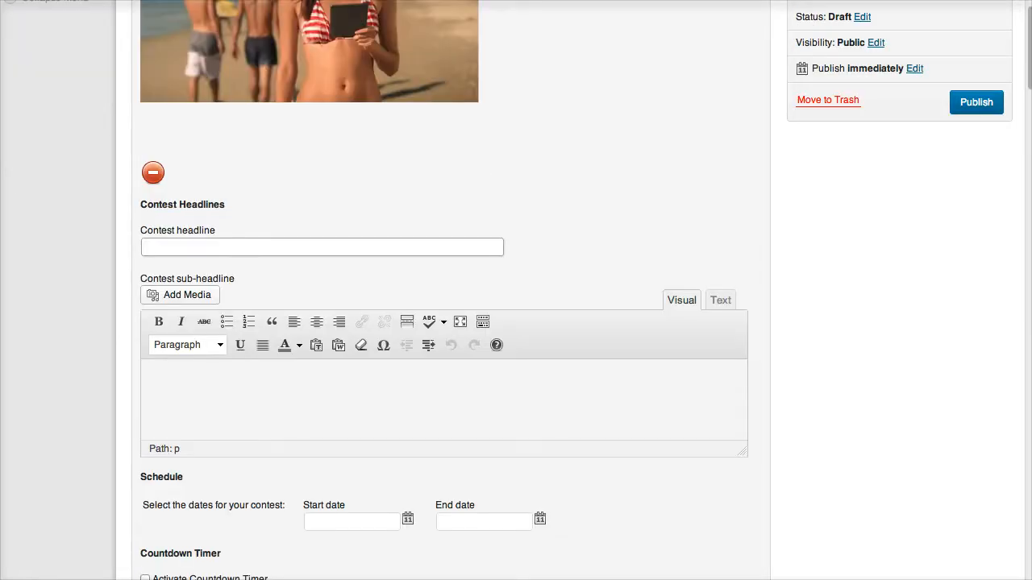
text(Free a FREE iPad)
Enter 'Enter to Win a FREE iPad!' as the contest sub-headline.
click(150, 377)
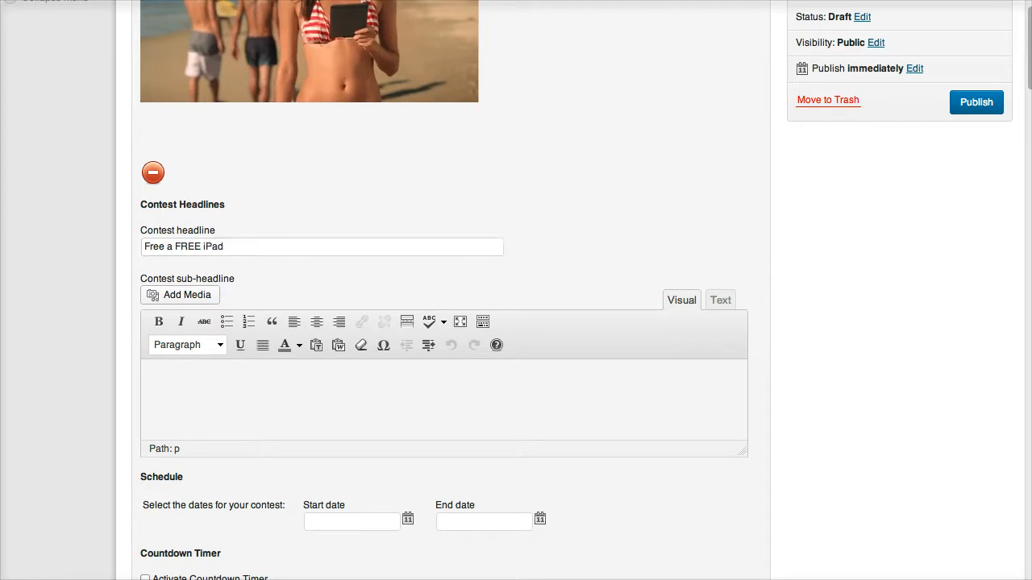
text(Enter to WIn)
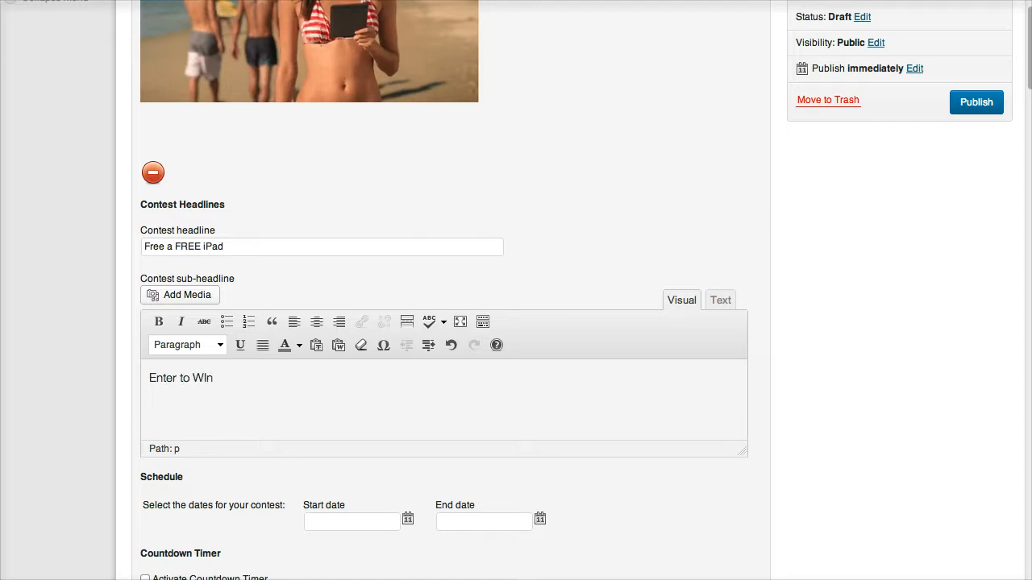
key(BackSpace)
key(BackSpace)
text(in a FREE iPad!)
scroll(516, 290, down, 6)
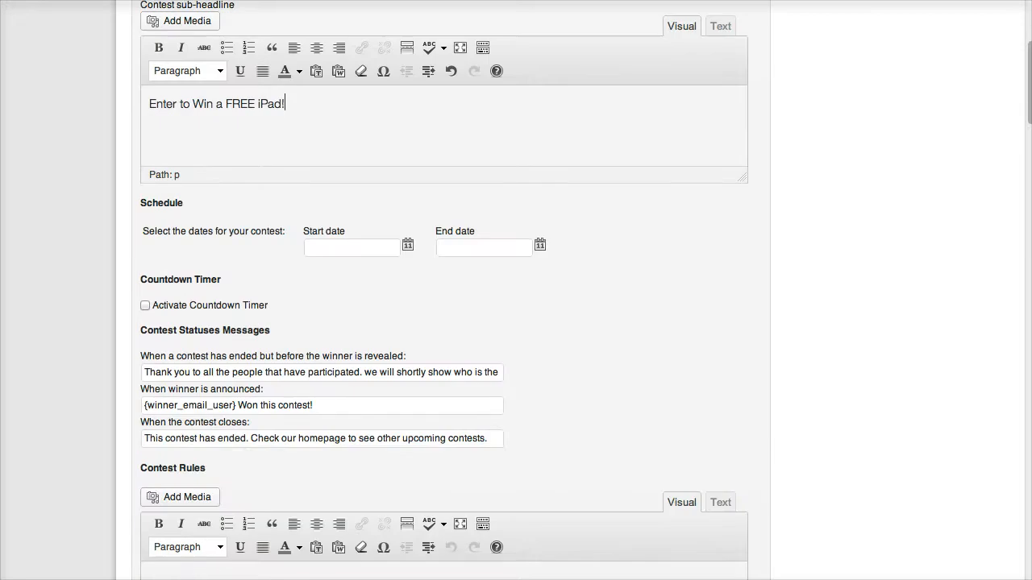
Set the contest start to January 31, 2013 at 11:00 am.
click(353, 247)
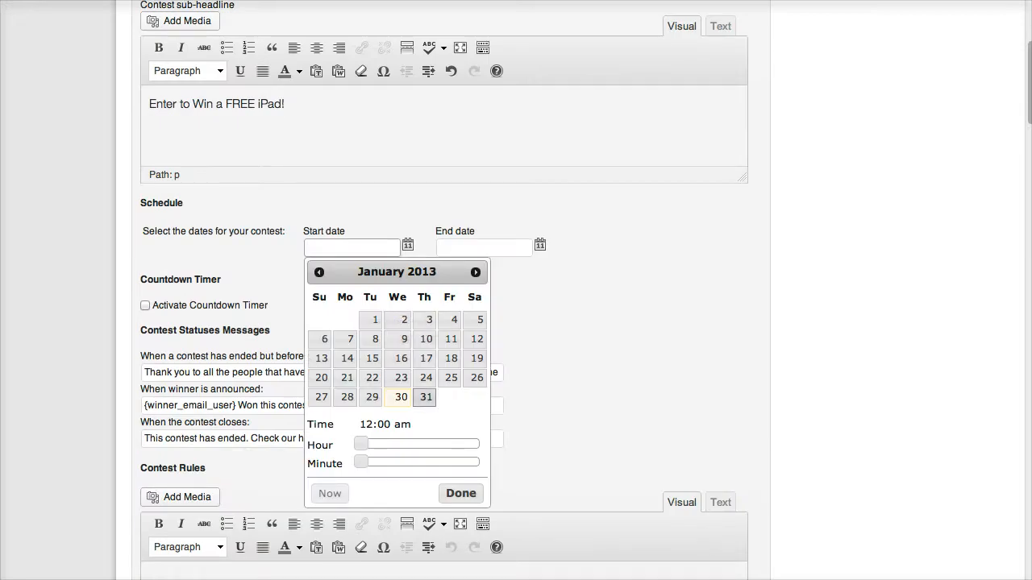
click(426, 397)
drag(360, 444, 417, 444)
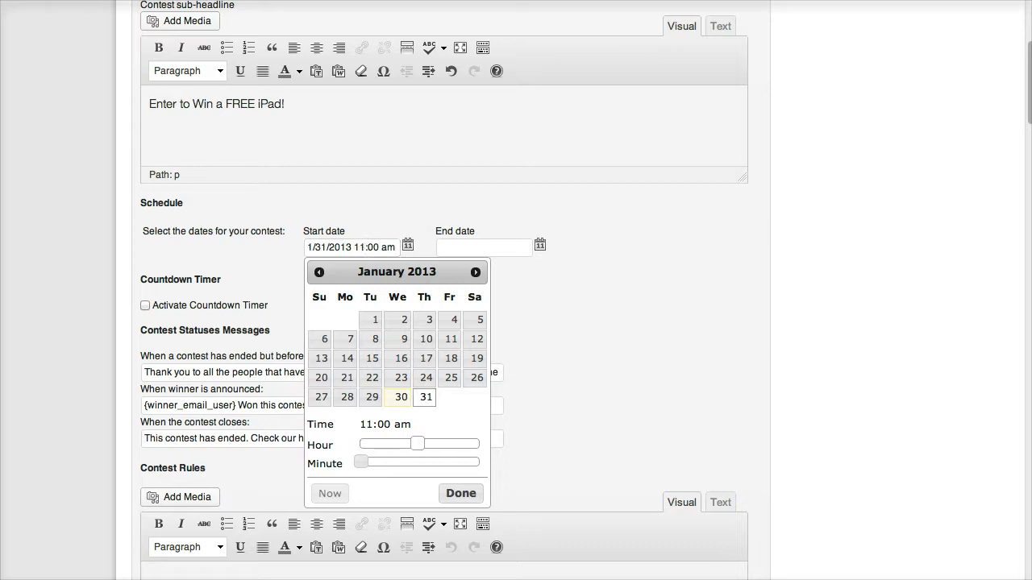
click(461, 494)
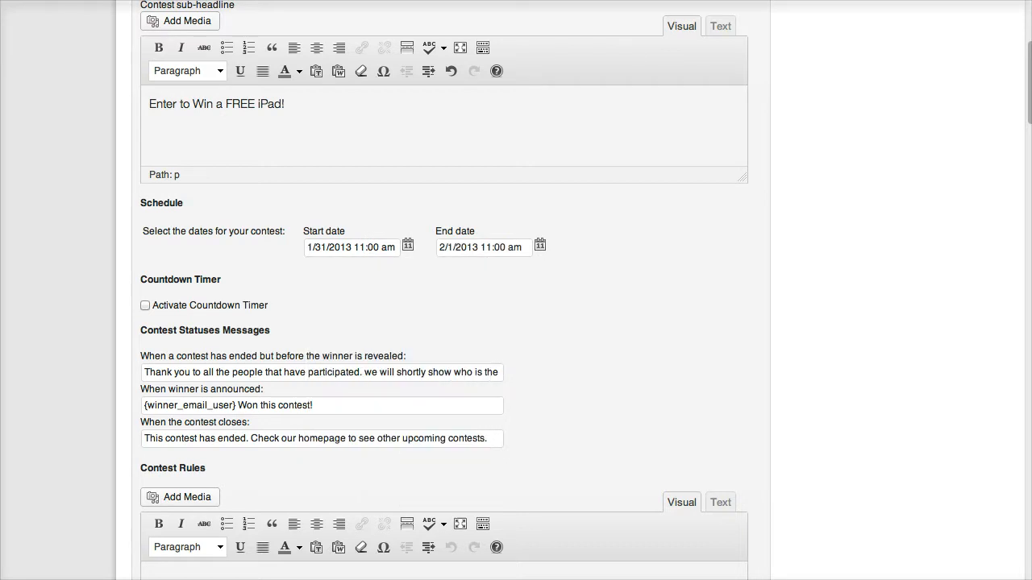
Set the contest end to February 2, 2013 at 12:45 pm.
click(484, 248)
click(607, 320)
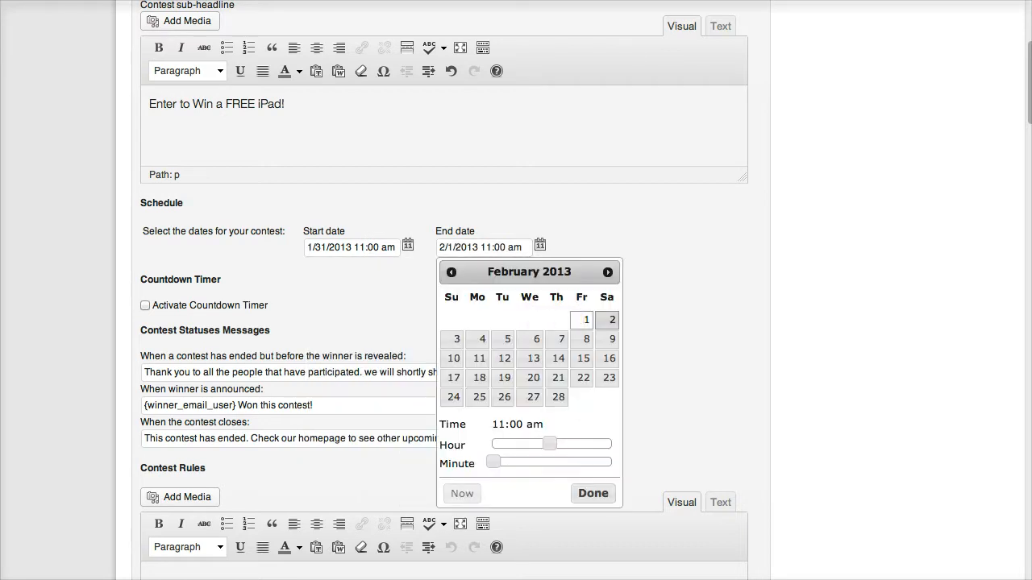
drag(493, 462, 554, 443)
click(594, 493)
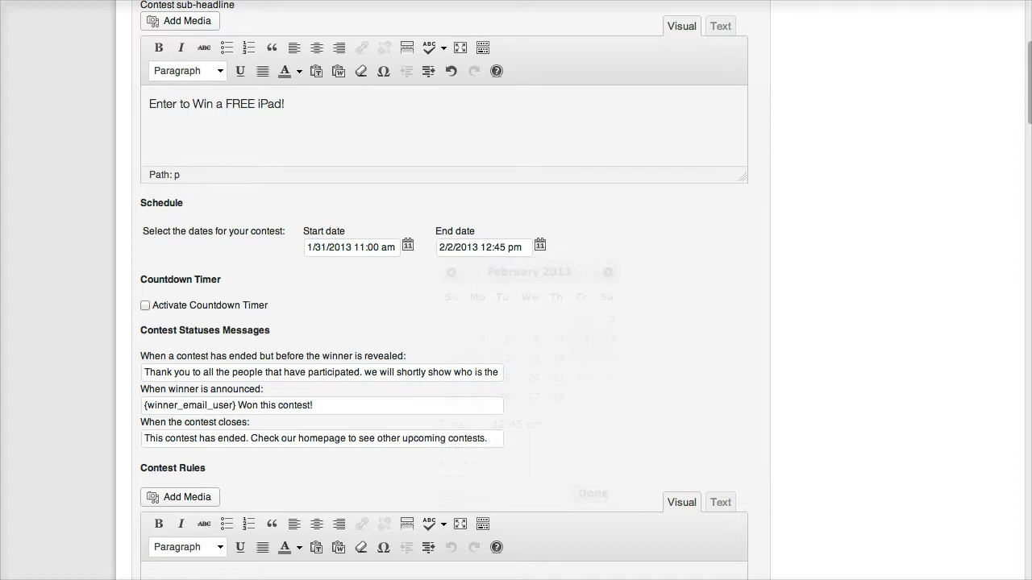
scroll(443, 291, down, 1)
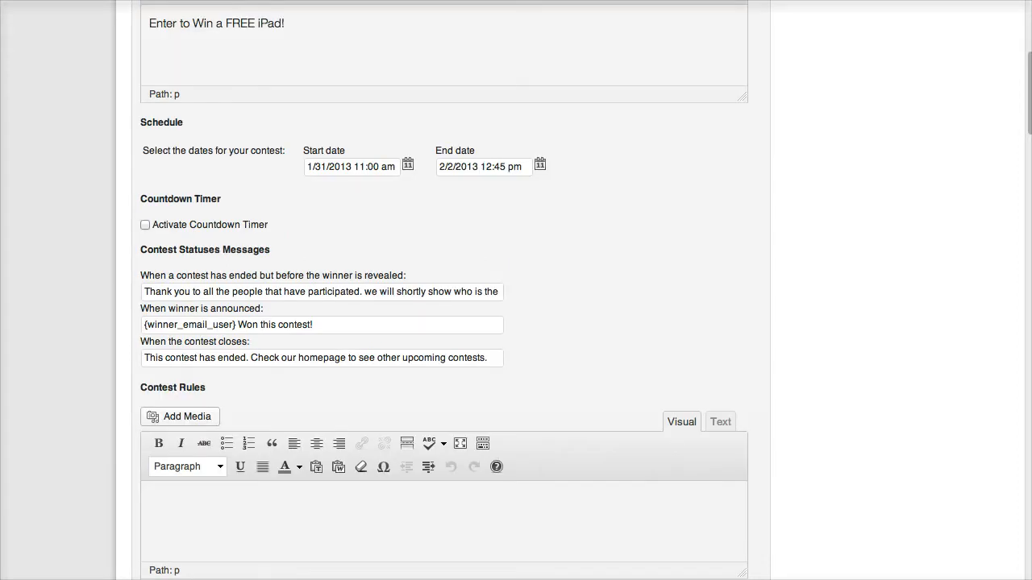
Activate the contest countdown timer and look over the pre-winner status message.
click(146, 225)
scroll(444, 290, down, 2)
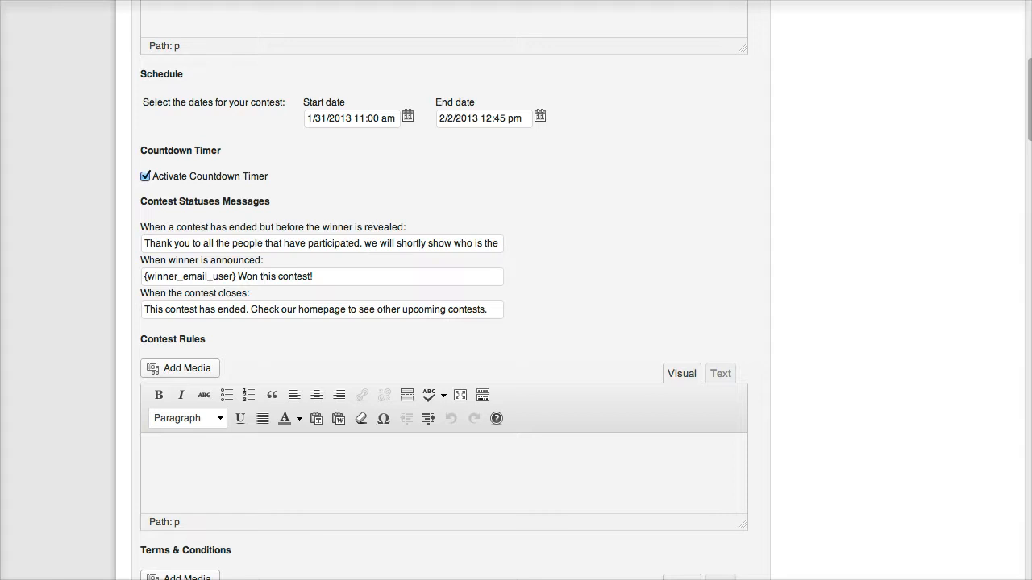
click(255, 243)
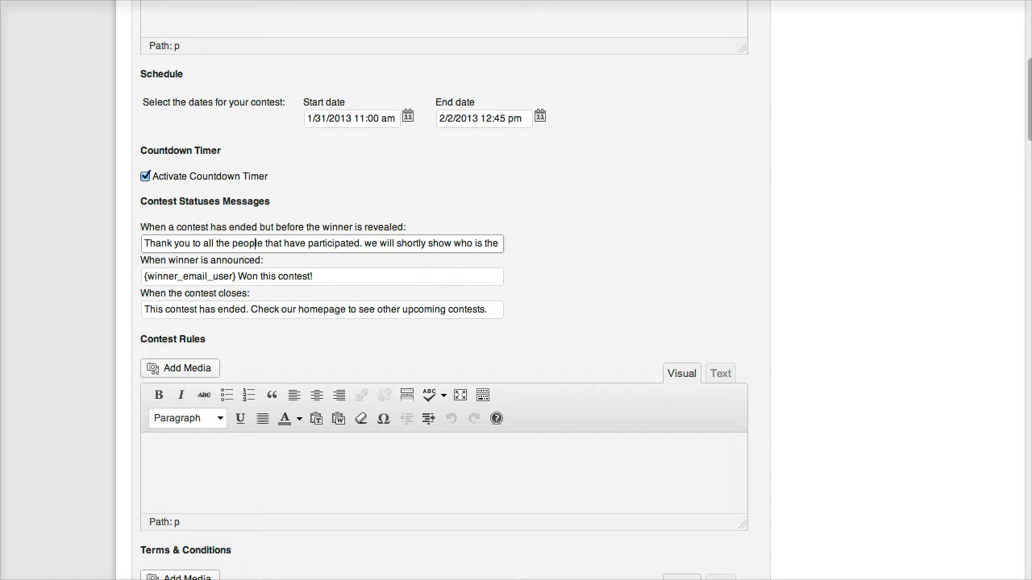
drag(282, 243, 321, 244)
click(320, 244)
click(387, 206)
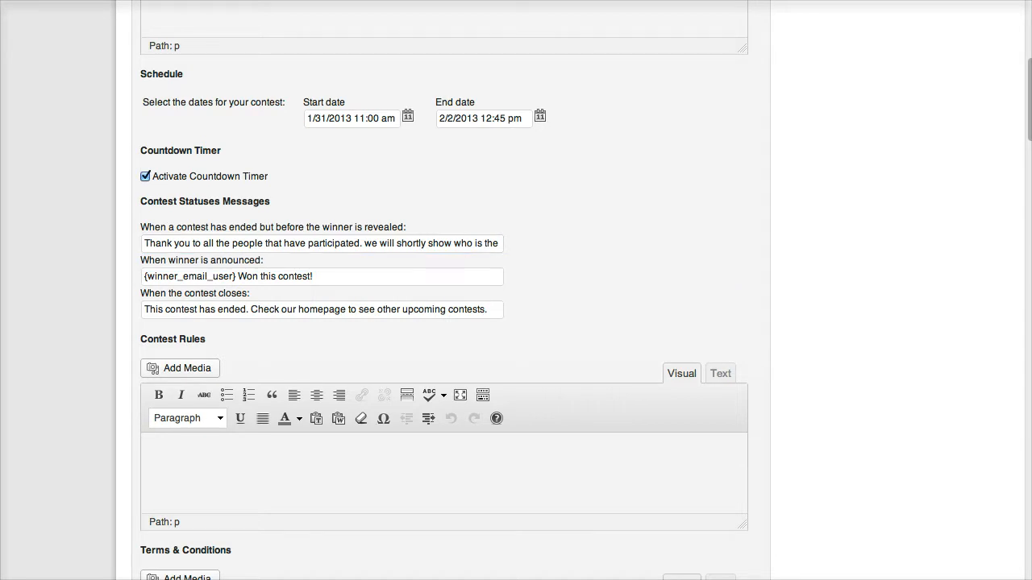
Edit the 'When winner is announced' message to '{winner_email_user} Won this contest!'.
click(323, 277)
drag(322, 277, 235, 276)
click(155, 277)
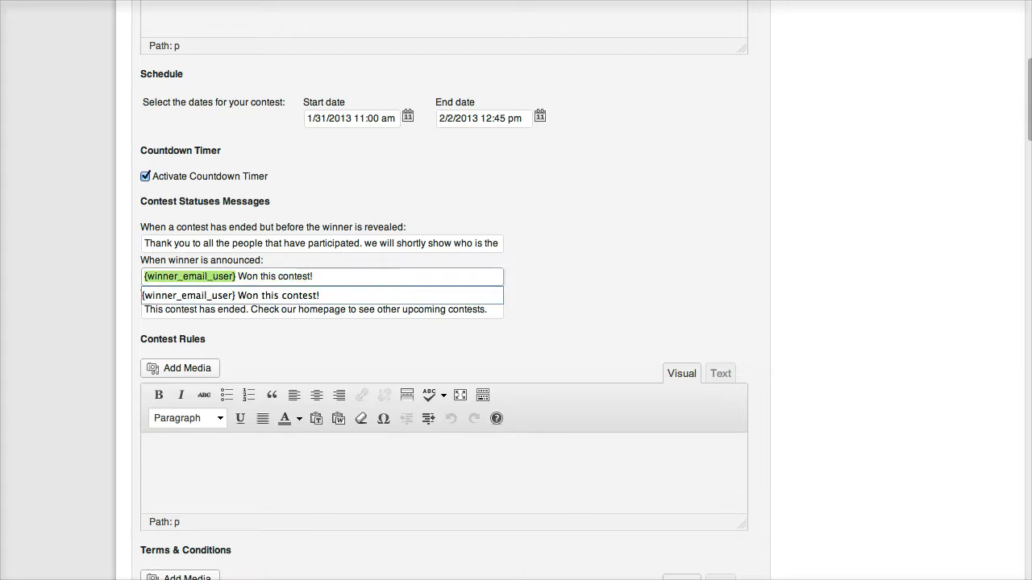
click(236, 277)
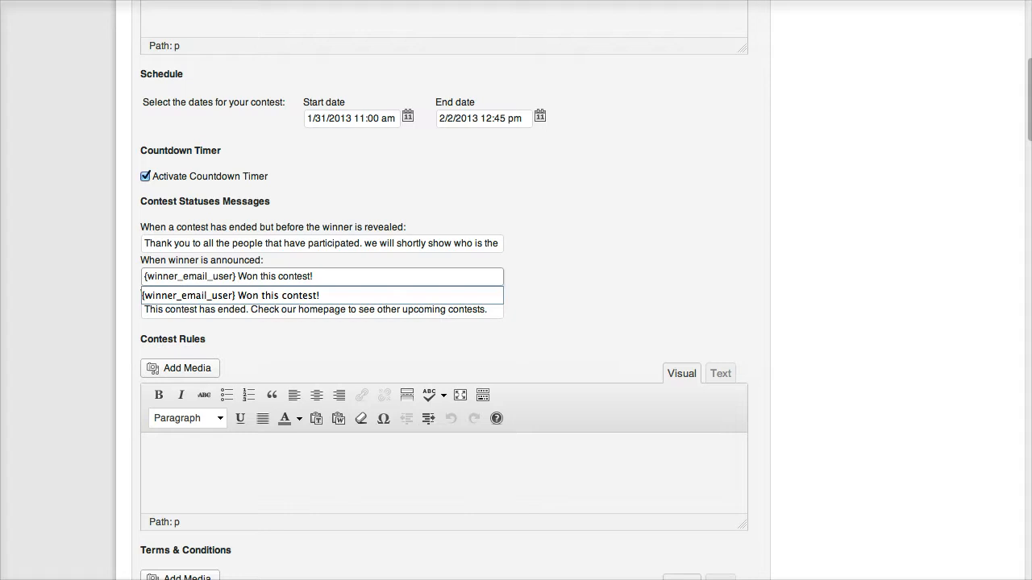
key(shift+Home)
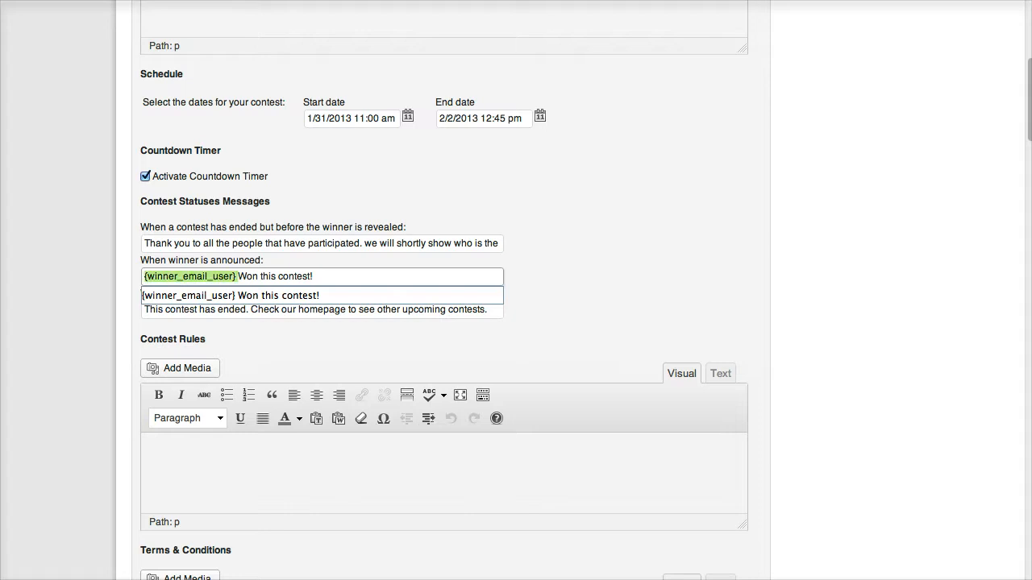
click(300, 276)
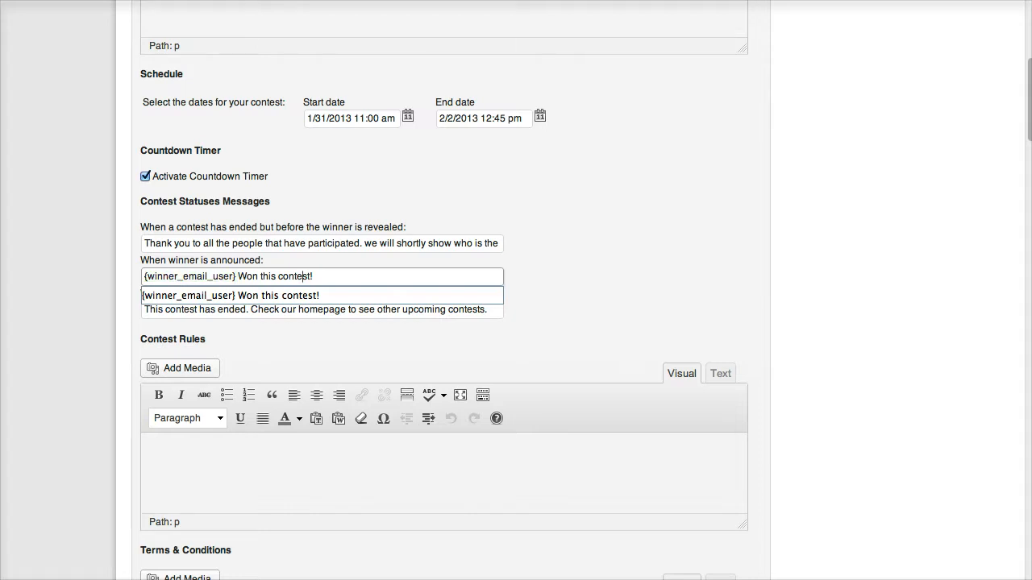
click(564, 278)
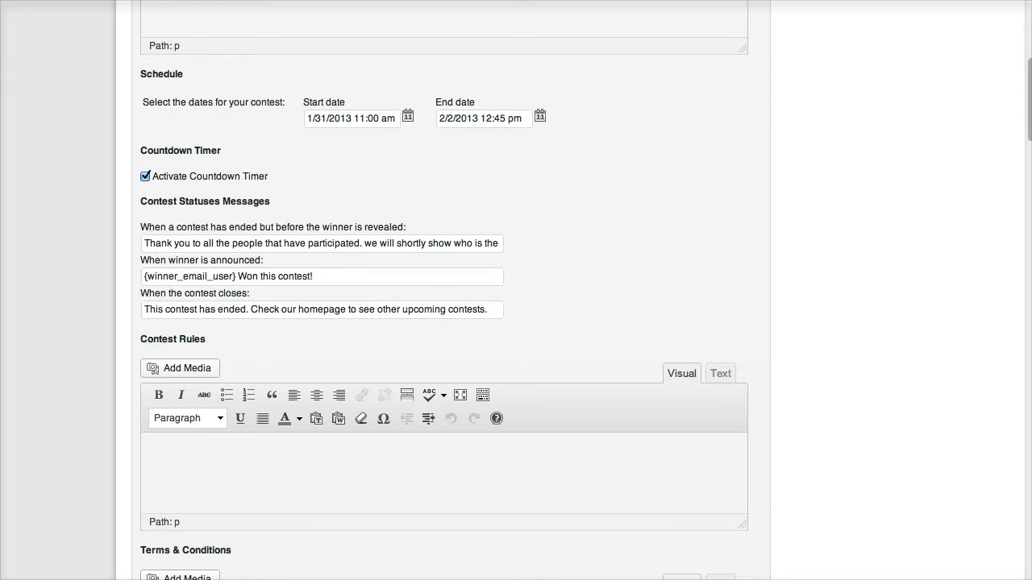
scroll(443, 307, down, 1)
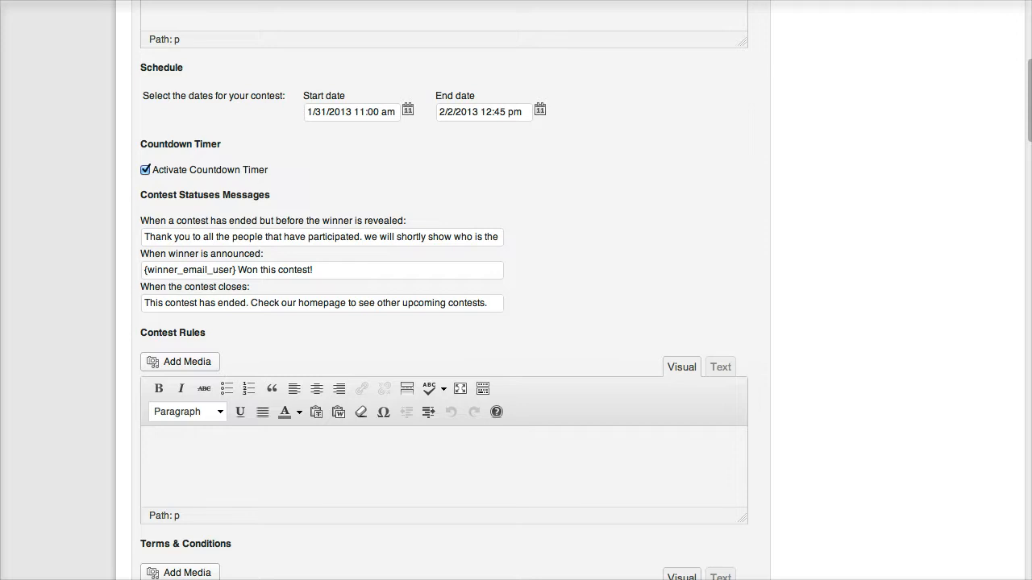
scroll(443, 307, down, 2)
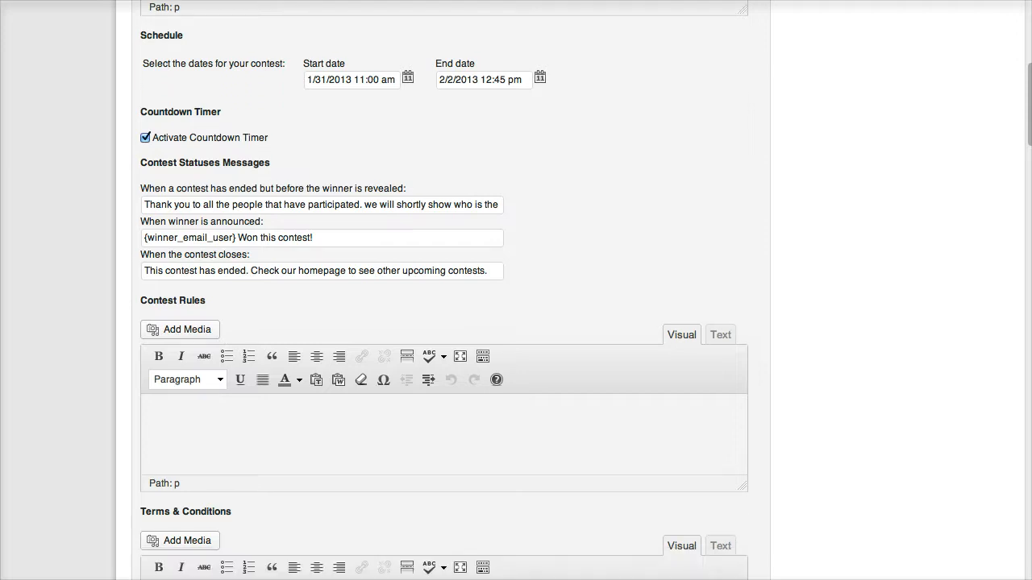
scroll(294, 307, down, 5)
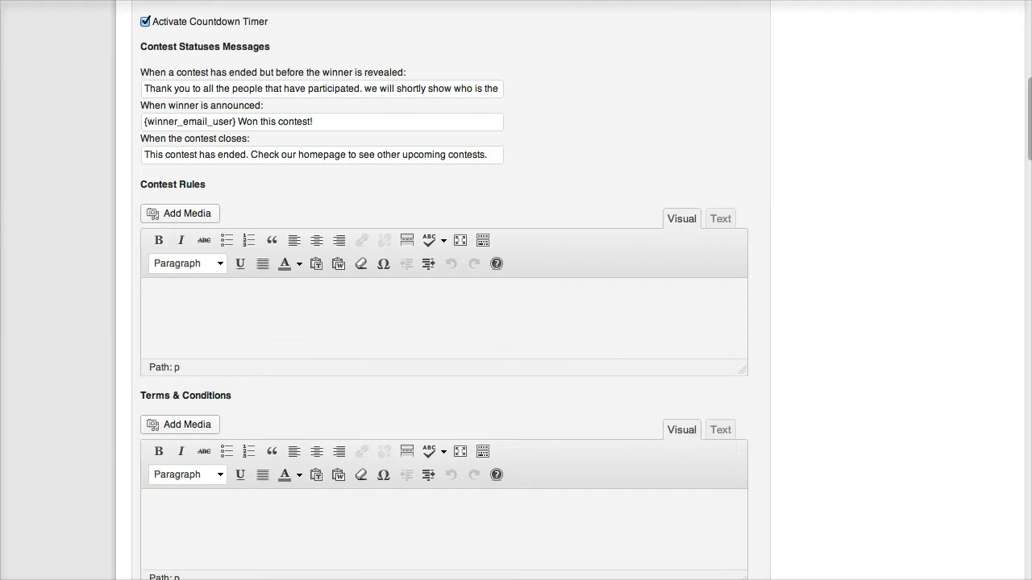
scroll(444, 306, down, 10)
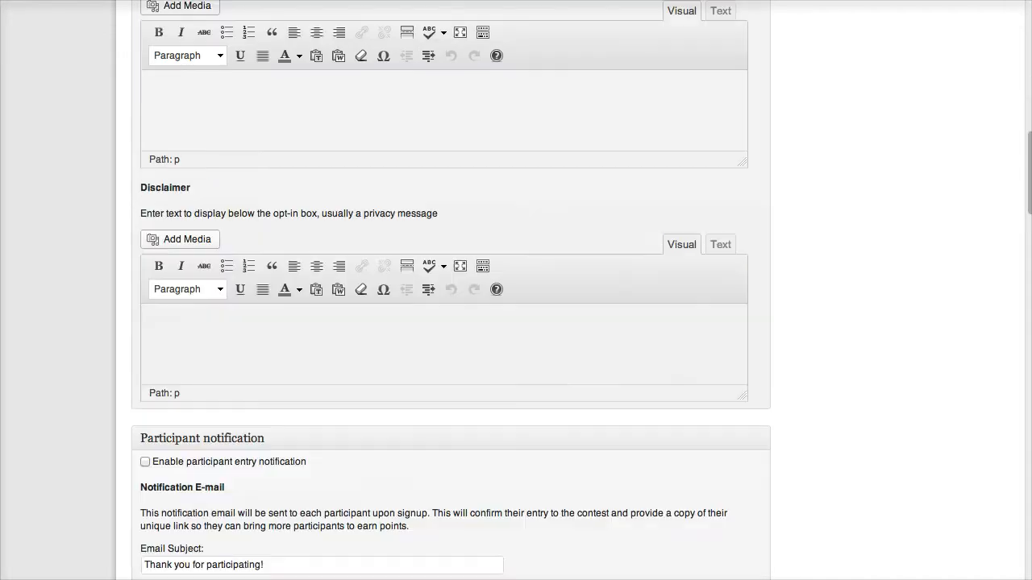
scroll(444, 307, up, 10)
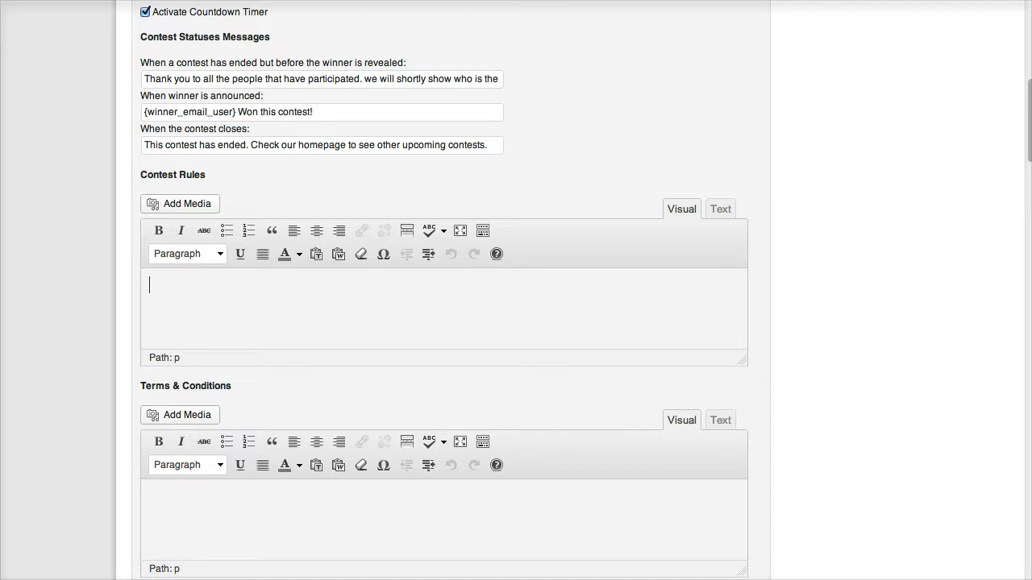
scroll(444, 290, down, 3)
Tick 'Enable participant entry notification' so entrants get the 'Thank you for participating!' email.
scroll(184, 328, down, 2)
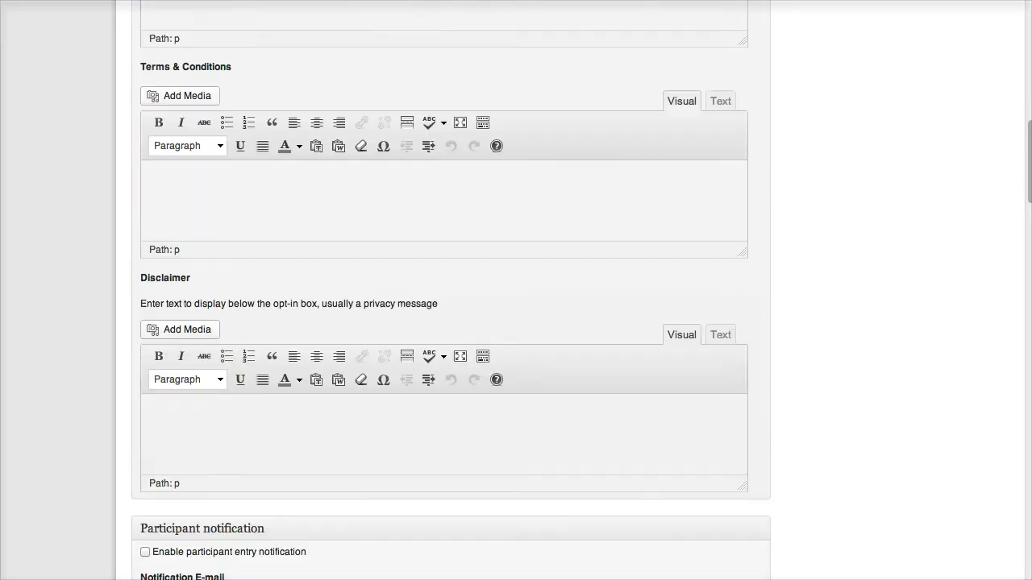
click(211, 420)
scroll(224, 362, down, 2)
scroll(443, 290, down, 5)
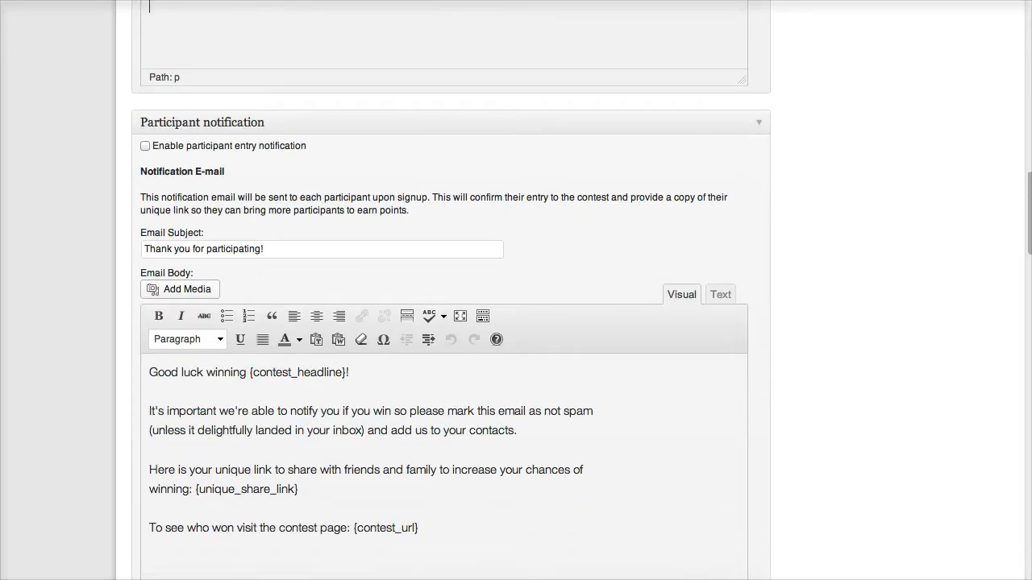
click(145, 146)
scroll(444, 322, down, 1)
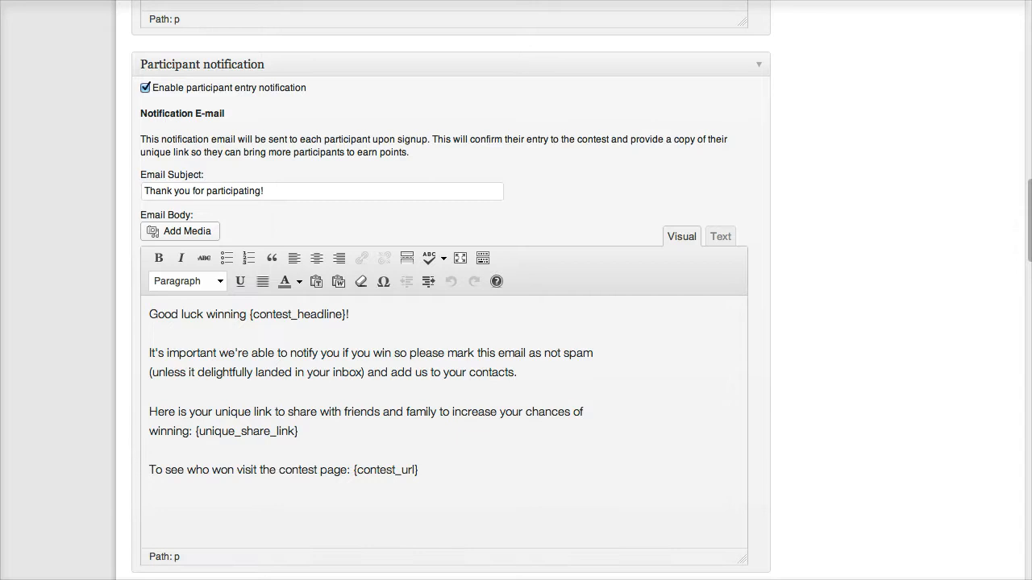
scroll(170, 234, down, 1)
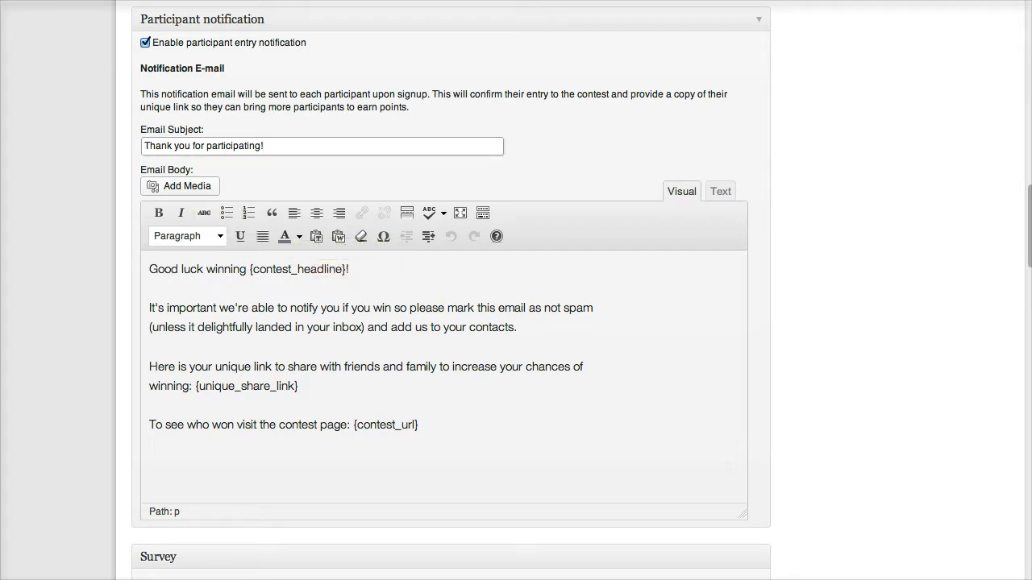
click(150, 308)
scroll(150, 308, down, 1)
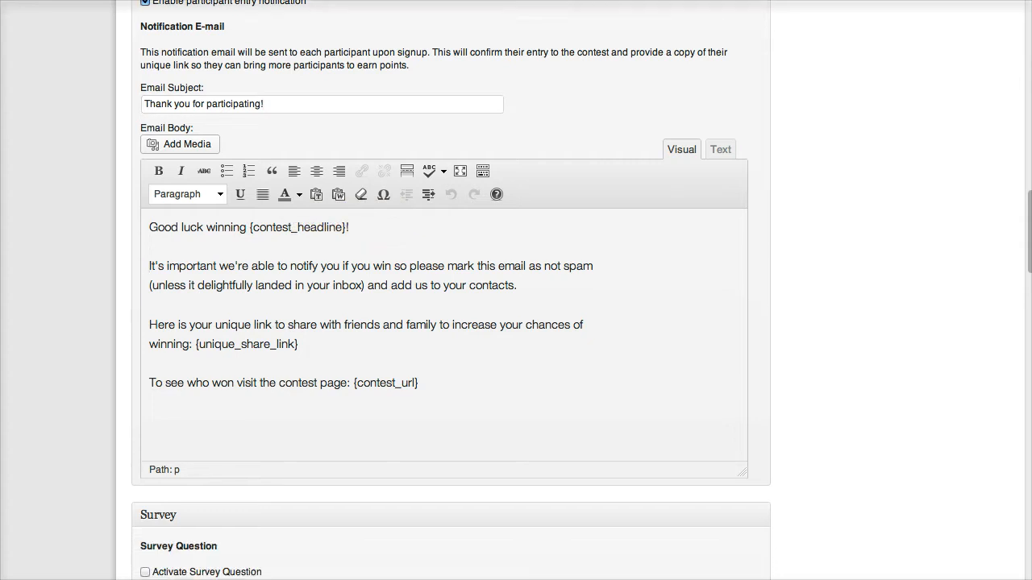
key(ctrl+a)
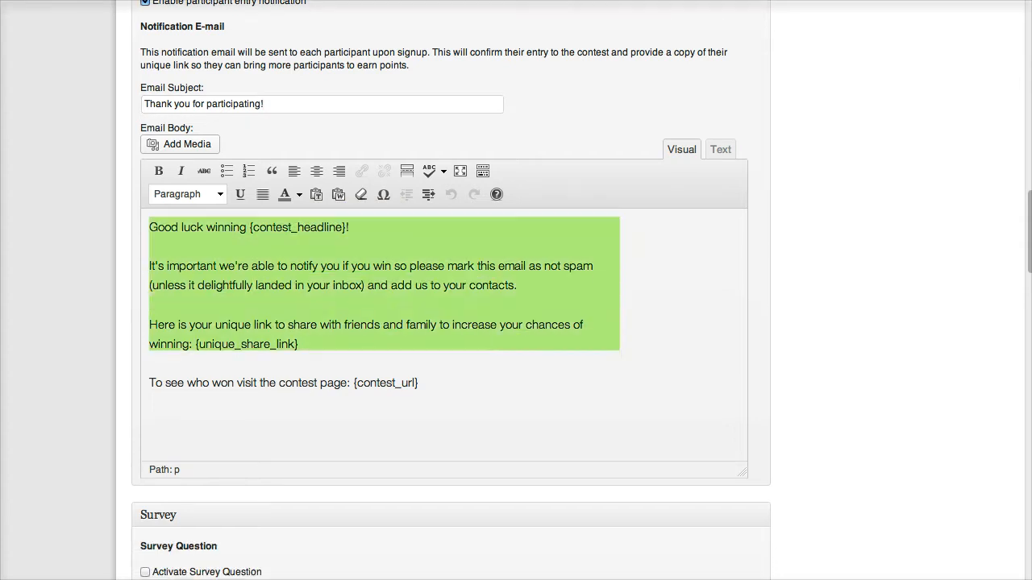
click(419, 383)
scroll(450, 291, down, 1)
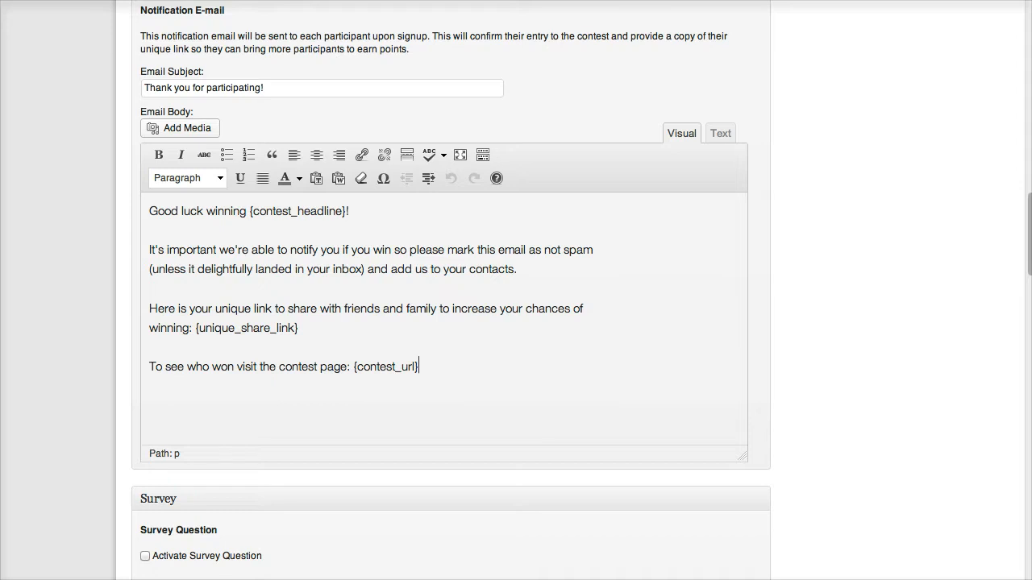
drag(250, 210, 346, 211)
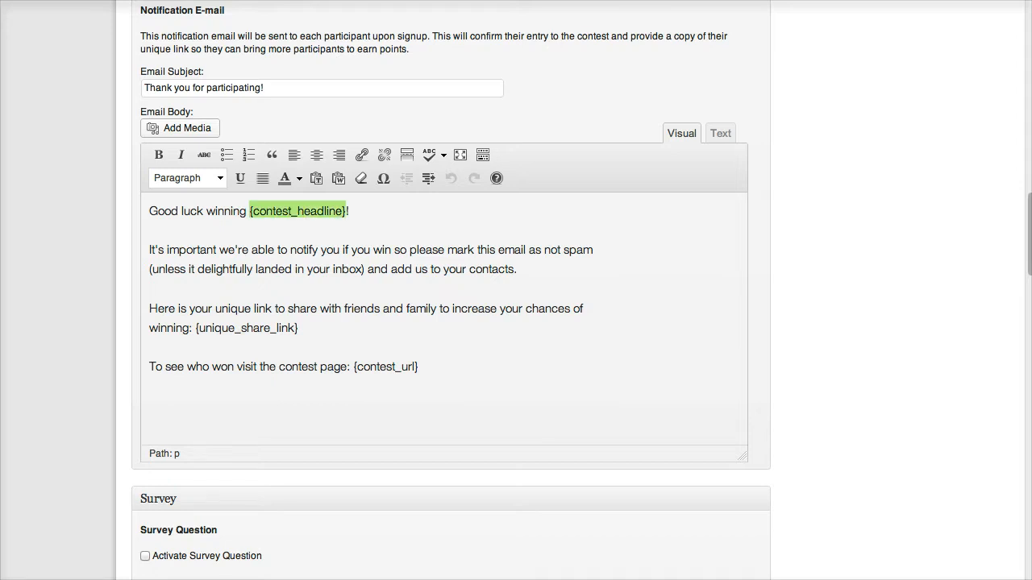
drag(195, 328, 299, 327)
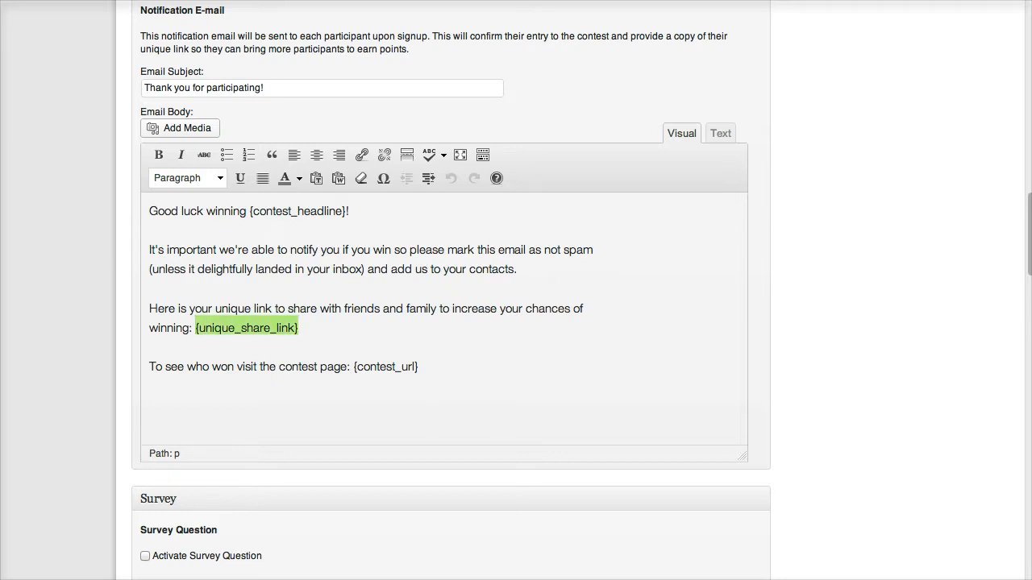
click(299, 327)
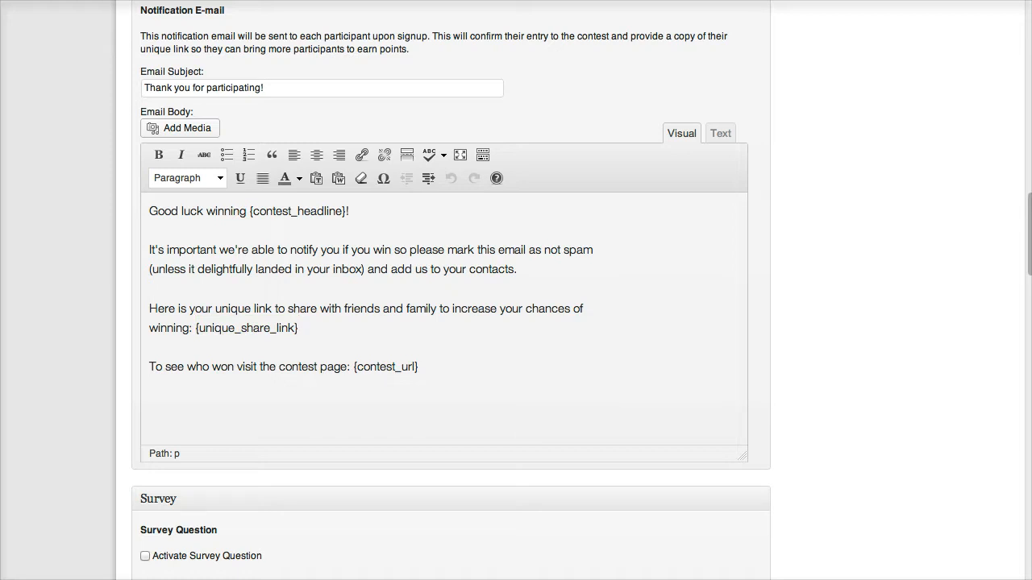
drag(299, 327, 196, 328)
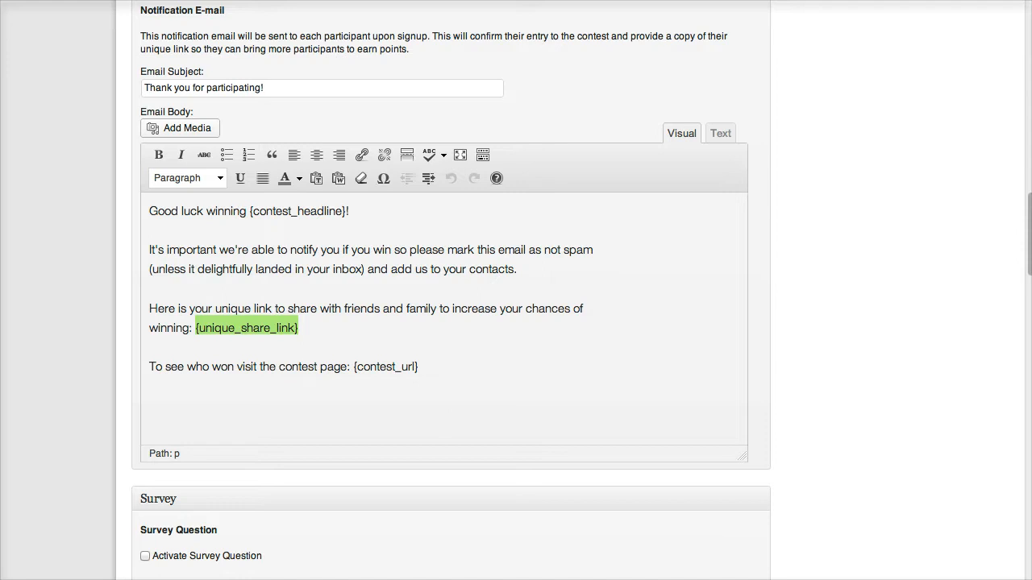
click(196, 328)
scroll(450, 291, down, 2)
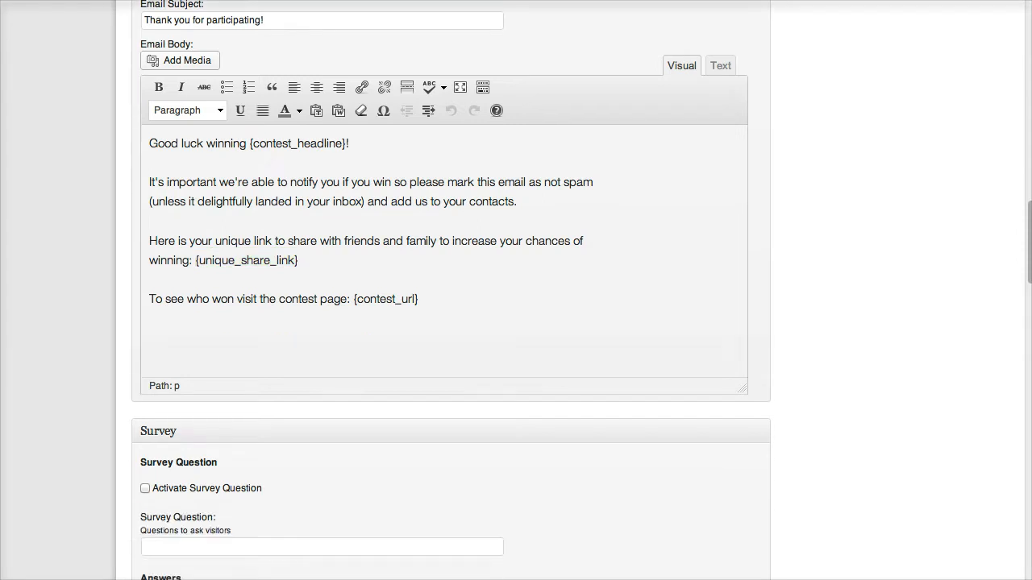
scroll(451, 291, down, 6)
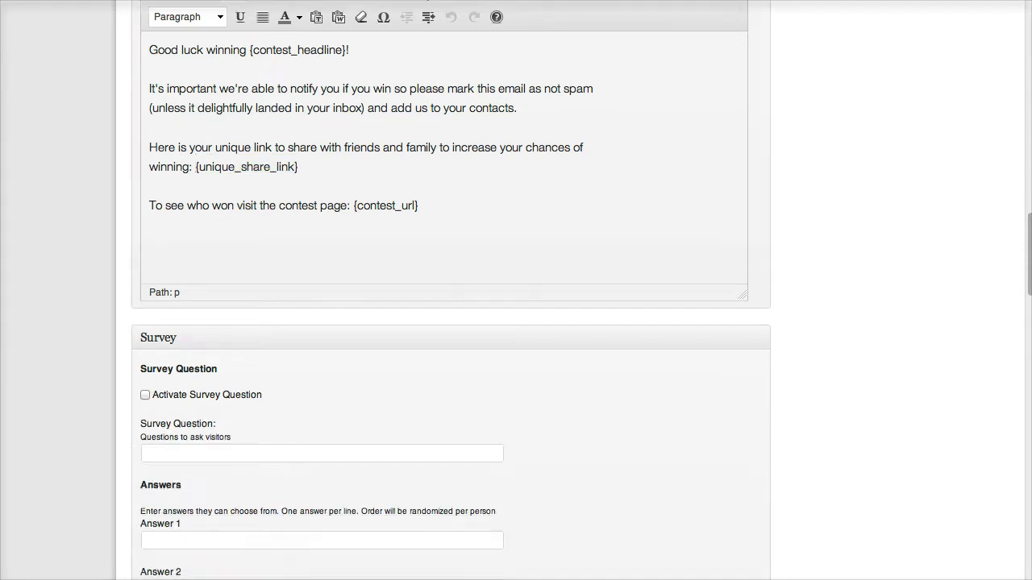
Activate the survey with the question 'What is your favorite color?'.
scroll(451, 290, down, 1)
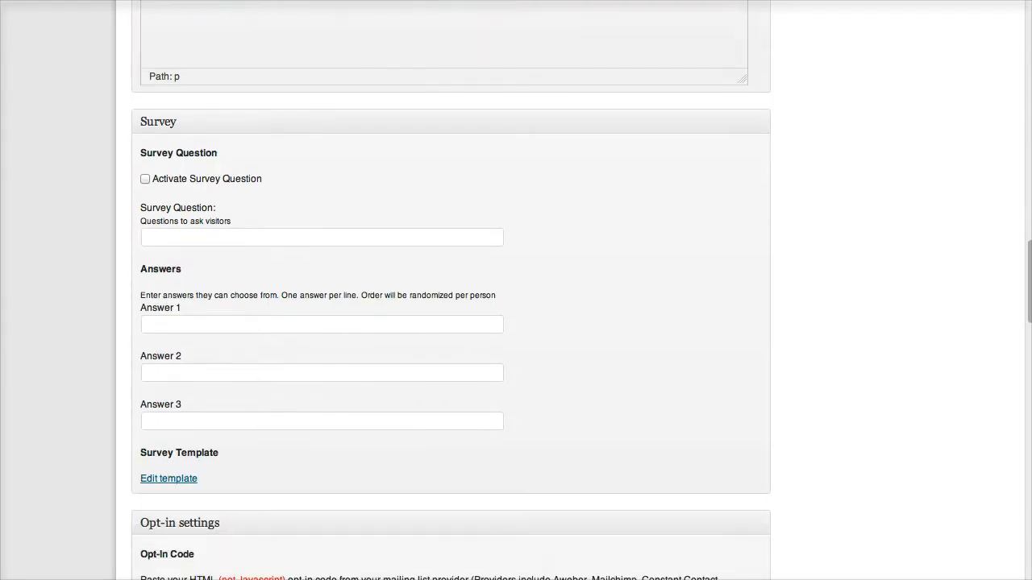
scroll(451, 290, down, 1)
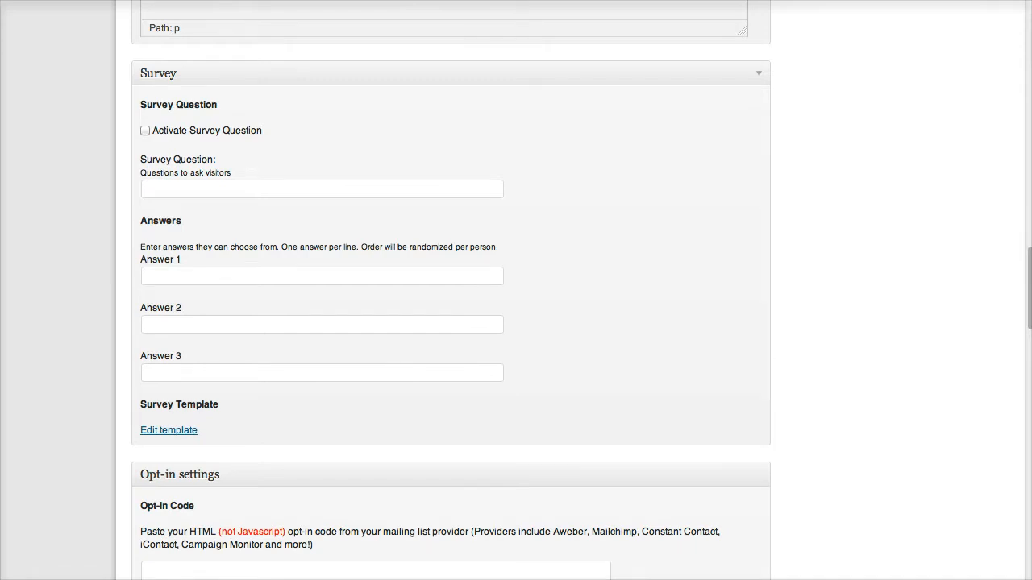
click(145, 130)
click(185, 189)
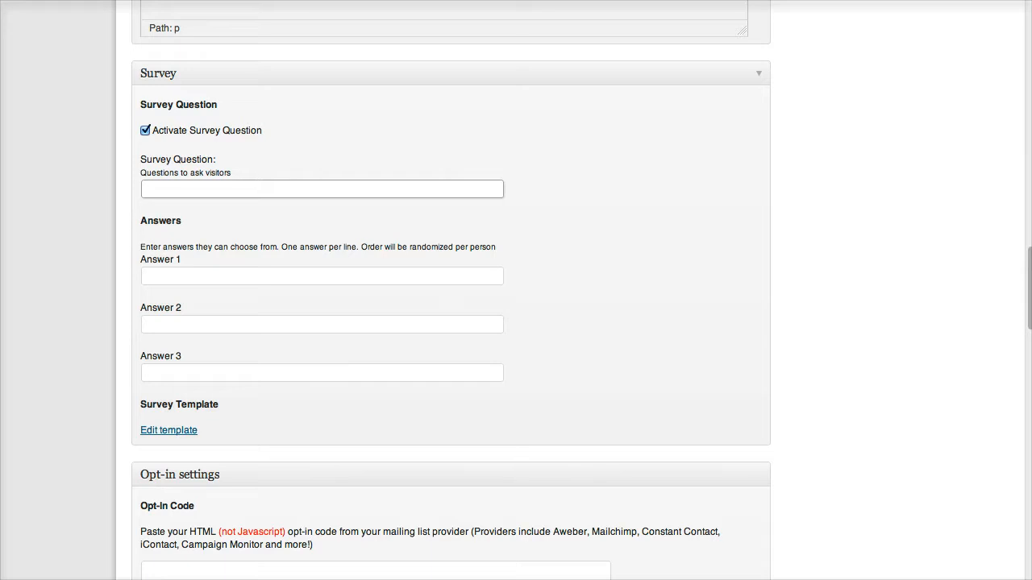
text(What is yo)
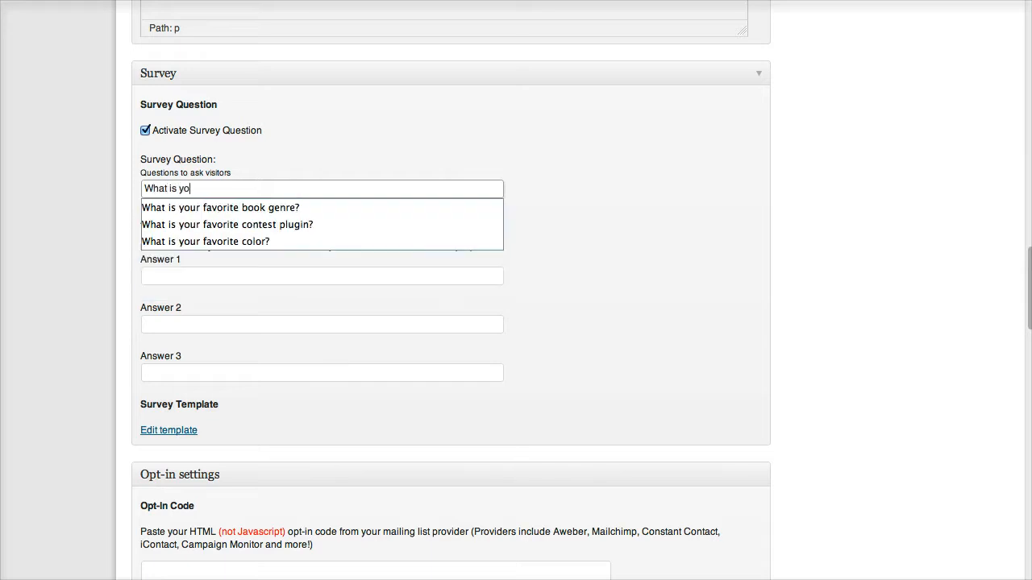
text(ur fa)
key(Down)
key(Down)
key(Down)
Fill in the survey answers Red, Blue and Yellow.
key(Tab)
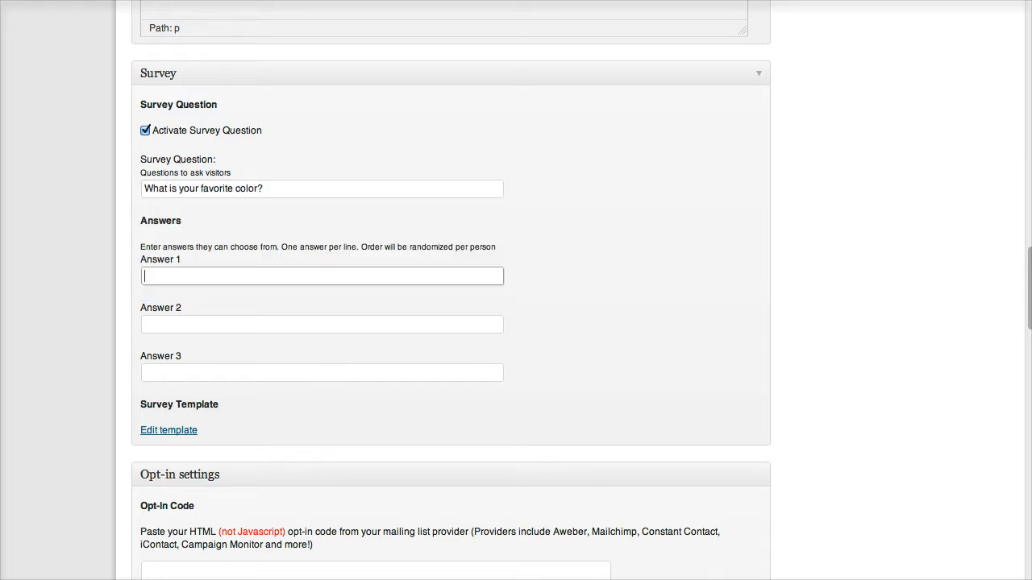
text(Red)
key(Tab)
text(Blue)
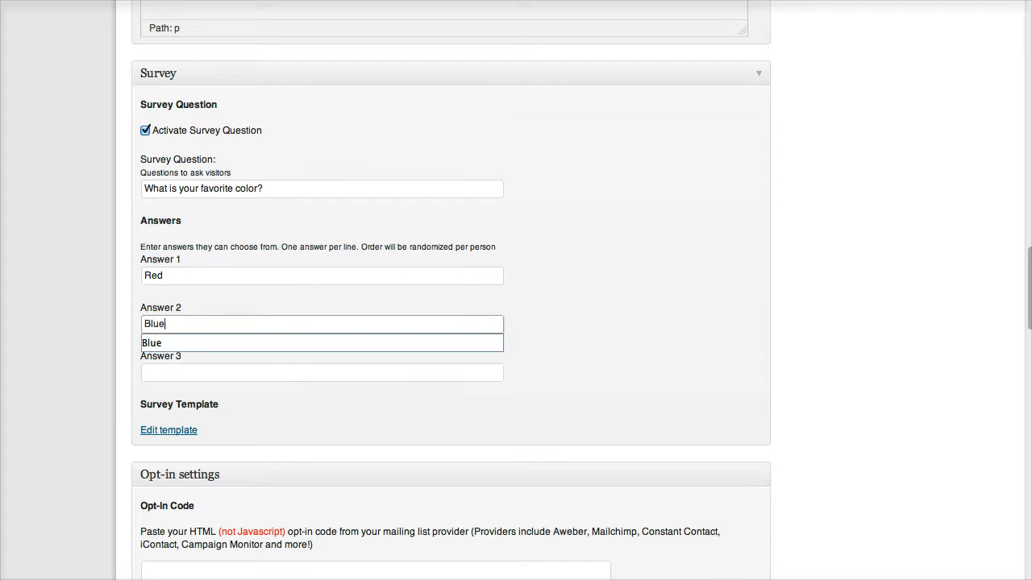
key(Tab)
text(Yellow)
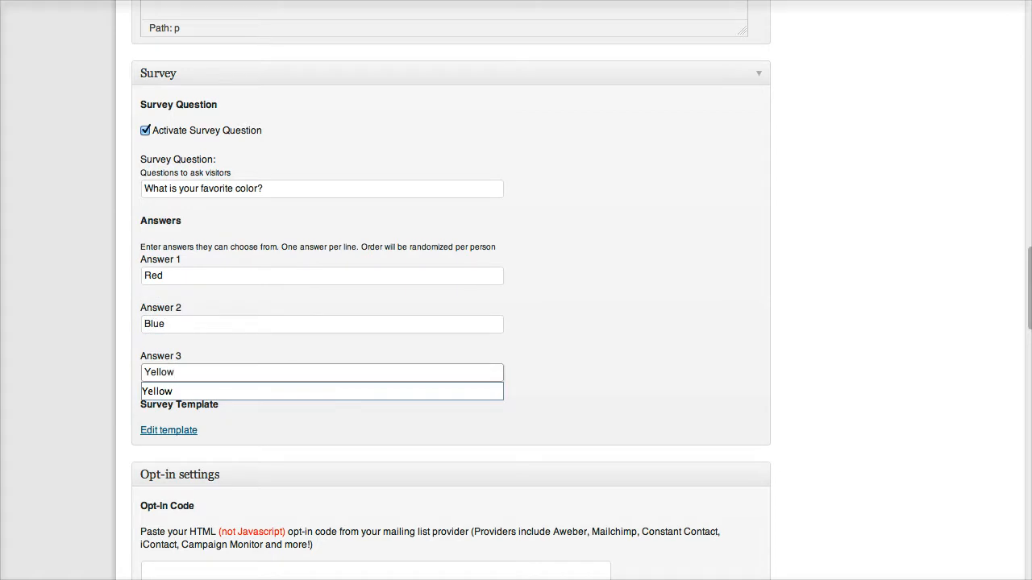
key(Tab)
scroll(451, 290, down, 1)
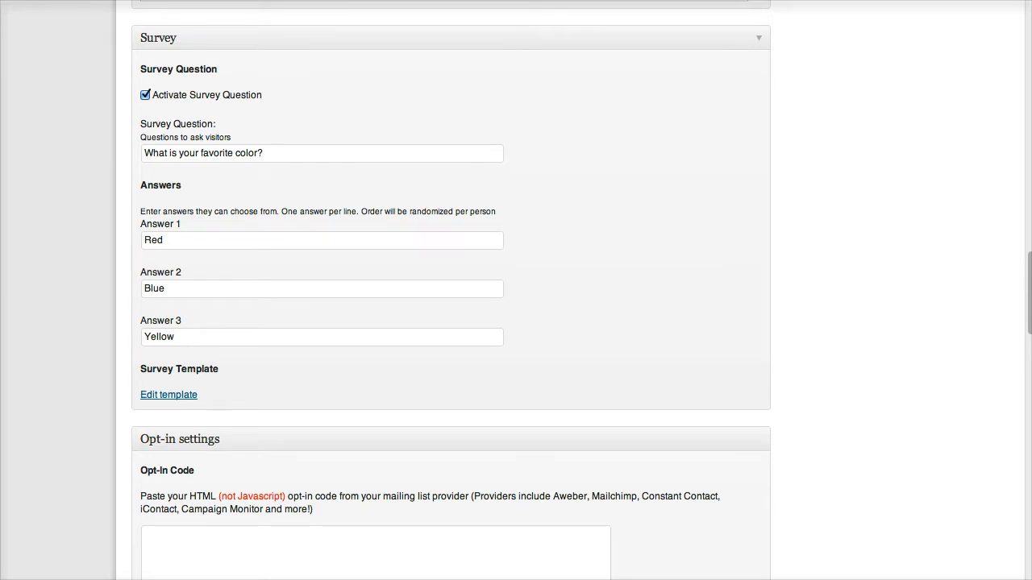
scroll(451, 290, down, 5)
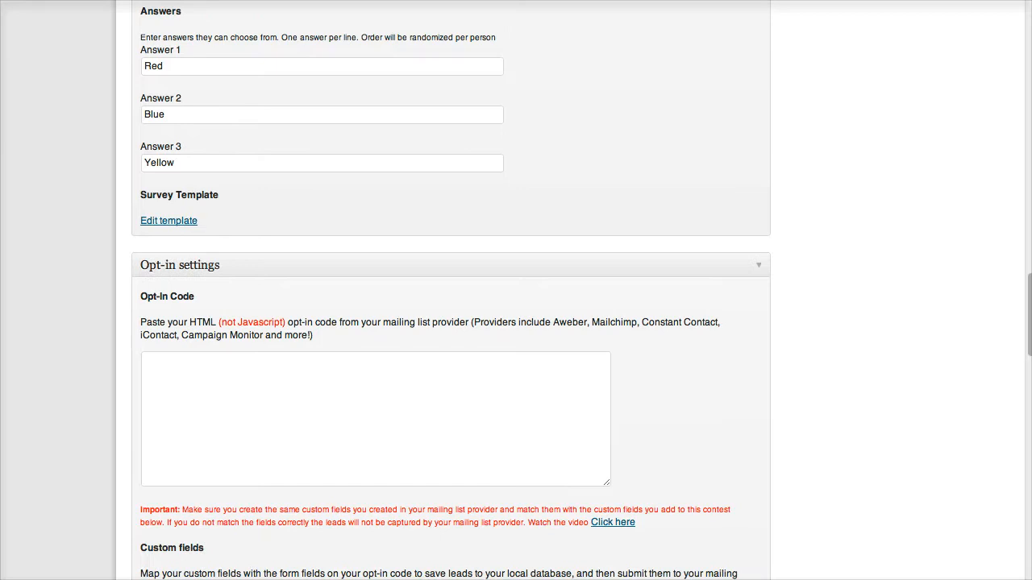
Collapse the survey template code and put the cursor in the empty Opt-In Code box.
click(168, 220)
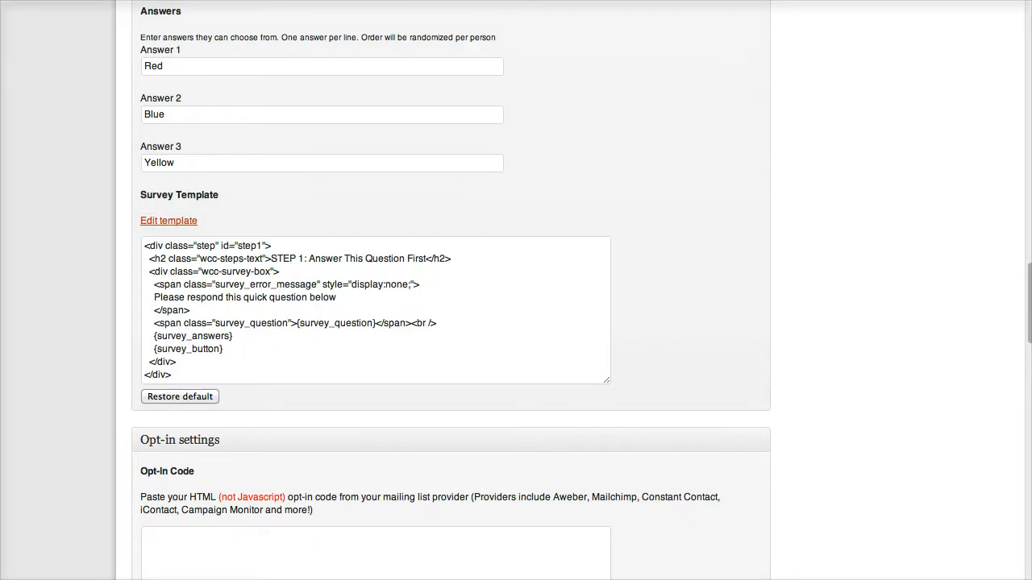
click(168, 220)
scroll(274, 290, down, 3)
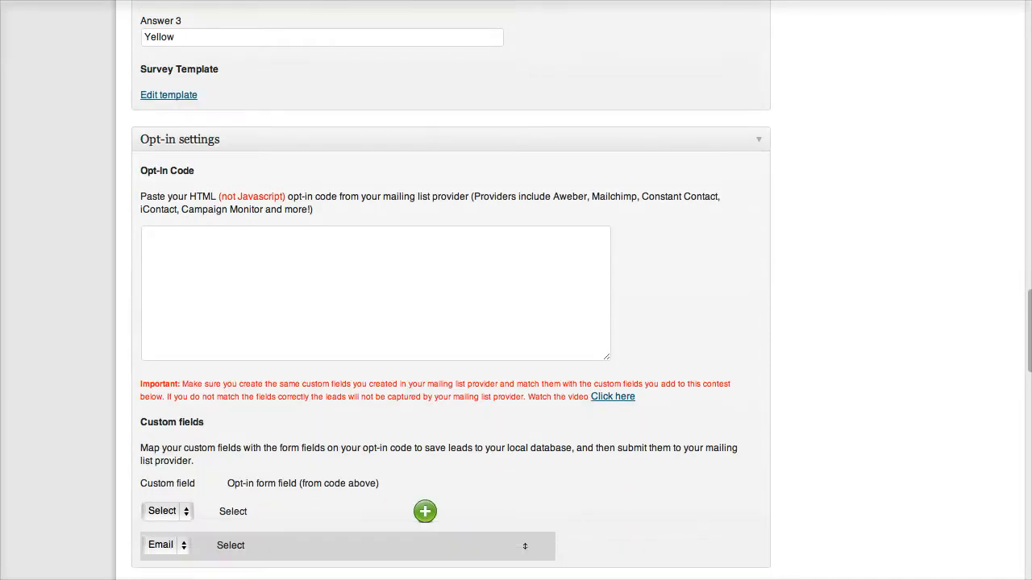
click(274, 282)
scroll(451, 291, down, 2)
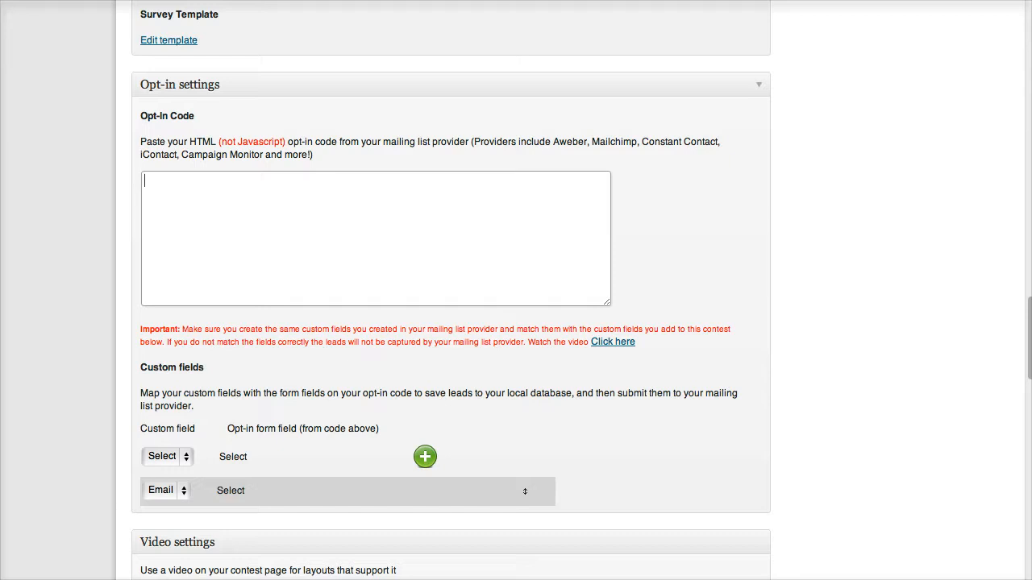
Paste the AWeber Web Form Generator 3.0 HTML into the Opt-In Code box and review it.
key(ctrl+v)
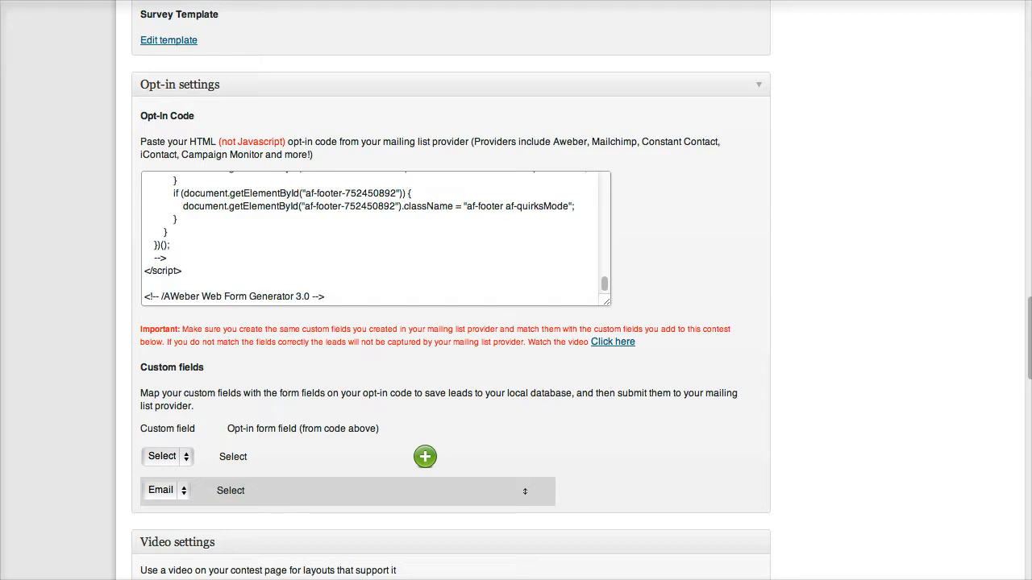
scroll(375, 239, up, 15)
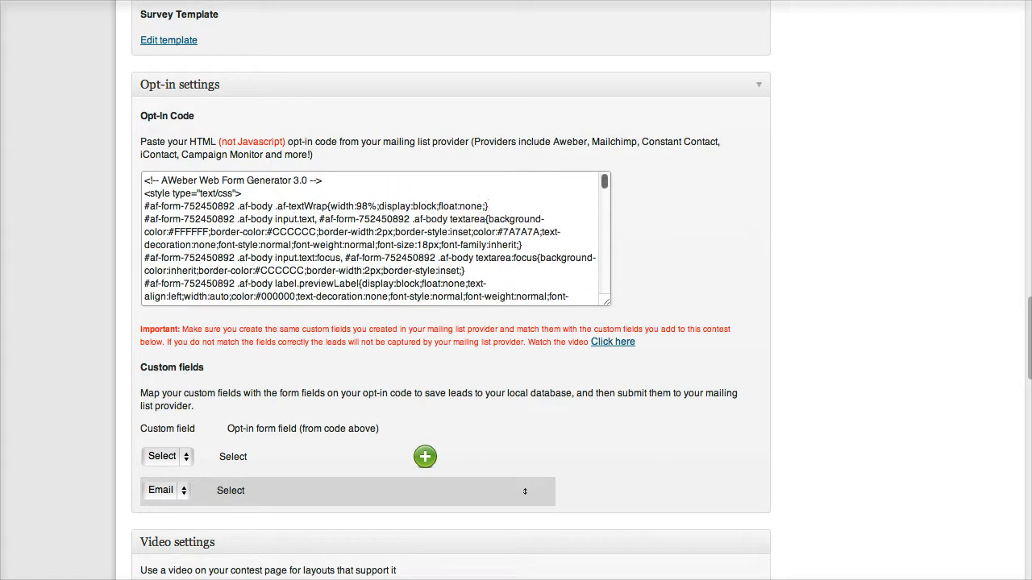
click(489, 207)
scroll(396, 232, down, 5)
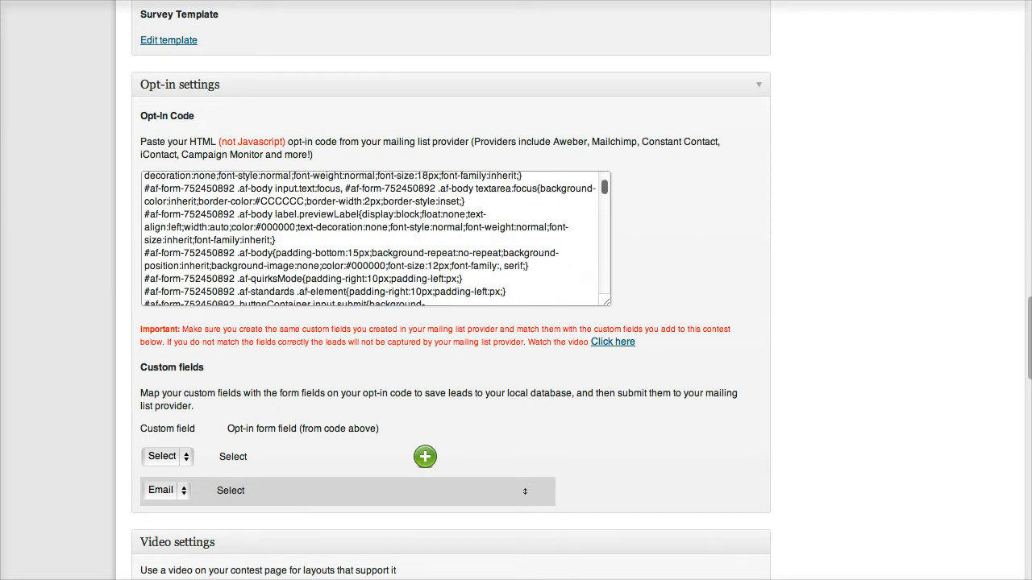
scroll(376, 238, down, 6)
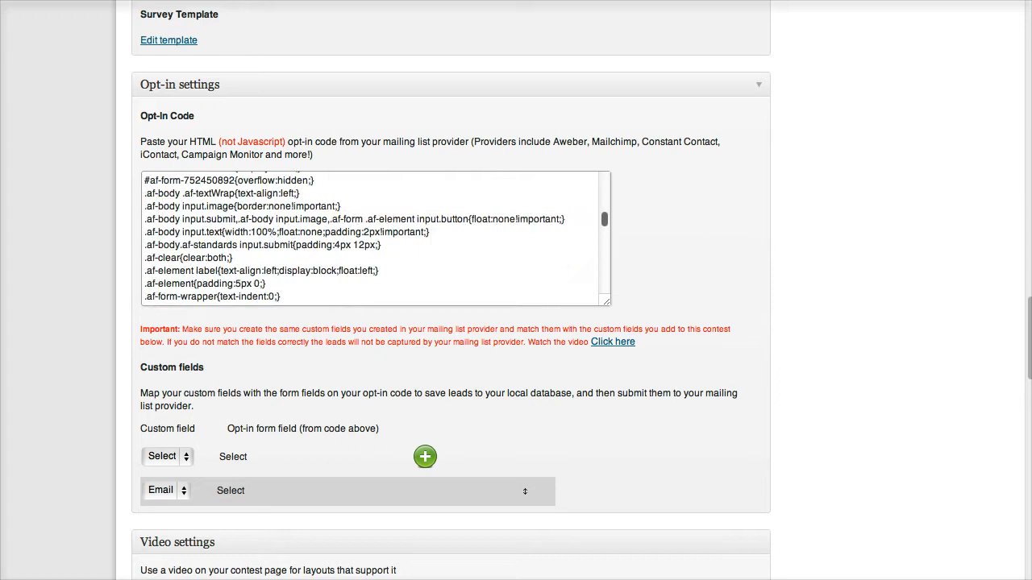
scroll(451, 322, down, 1)
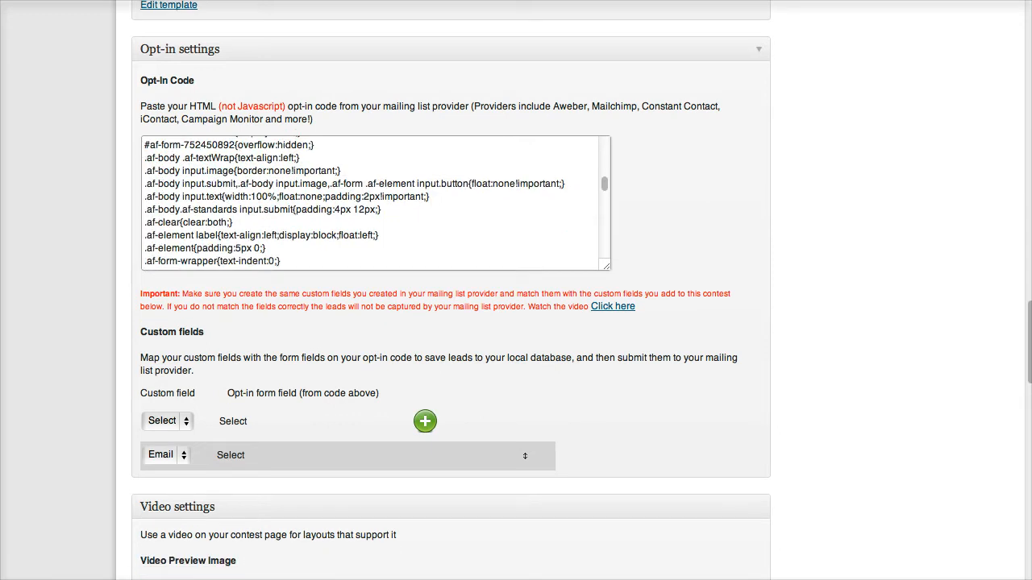
Keep Email as the custom field and map it to the opt-in form's 'email' field.
click(167, 456)
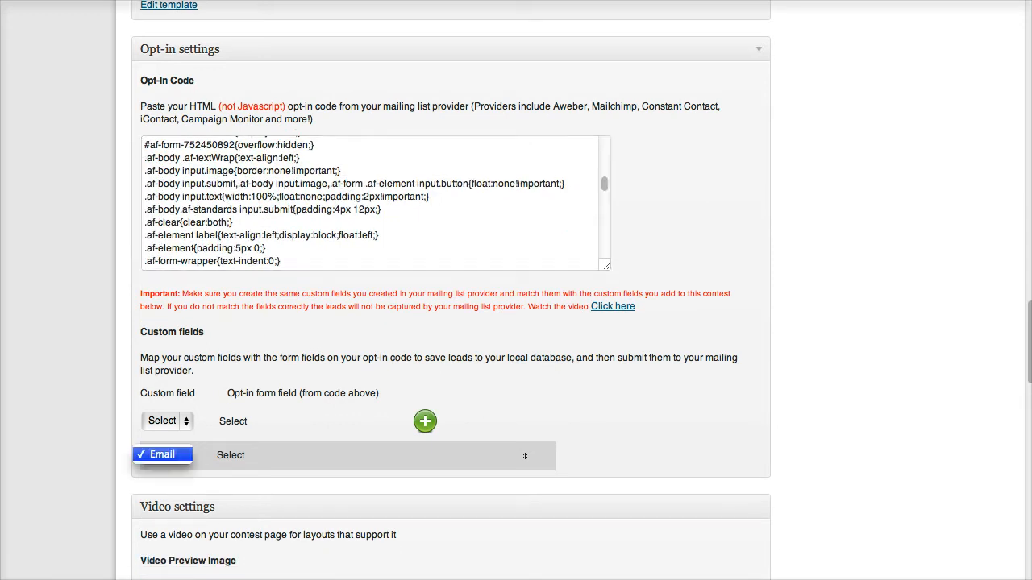
click(165, 456)
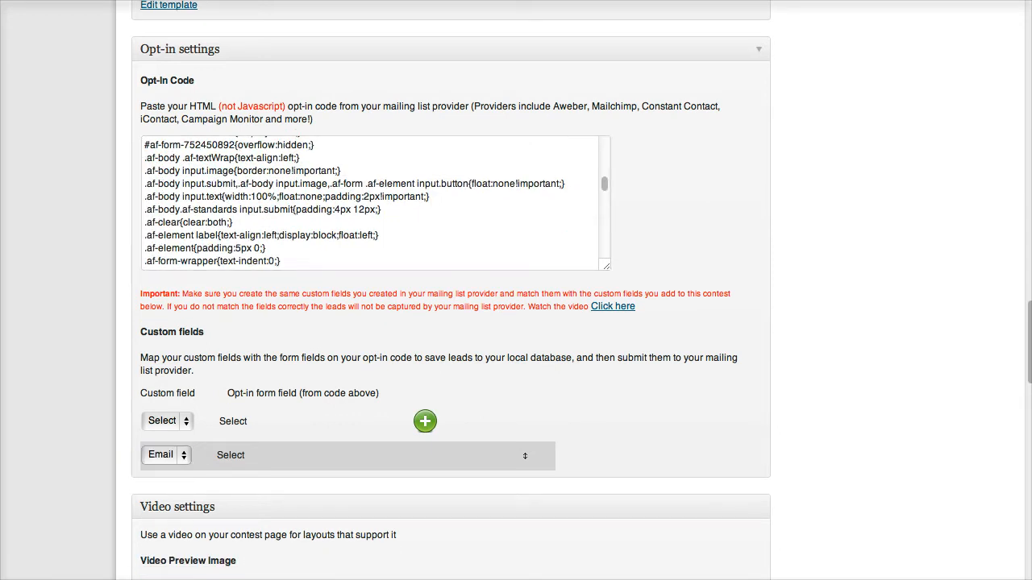
click(235, 456)
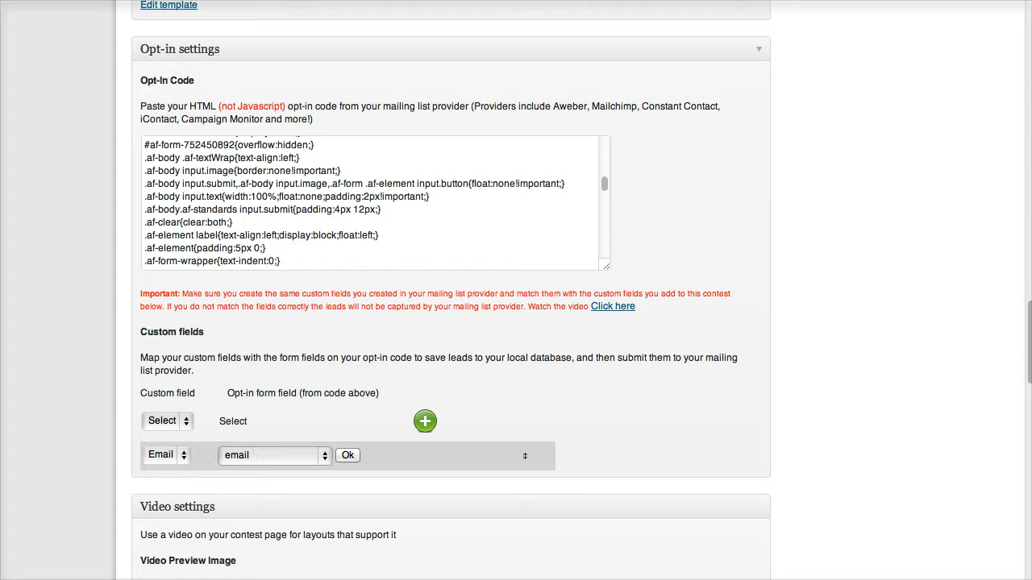
click(256, 455)
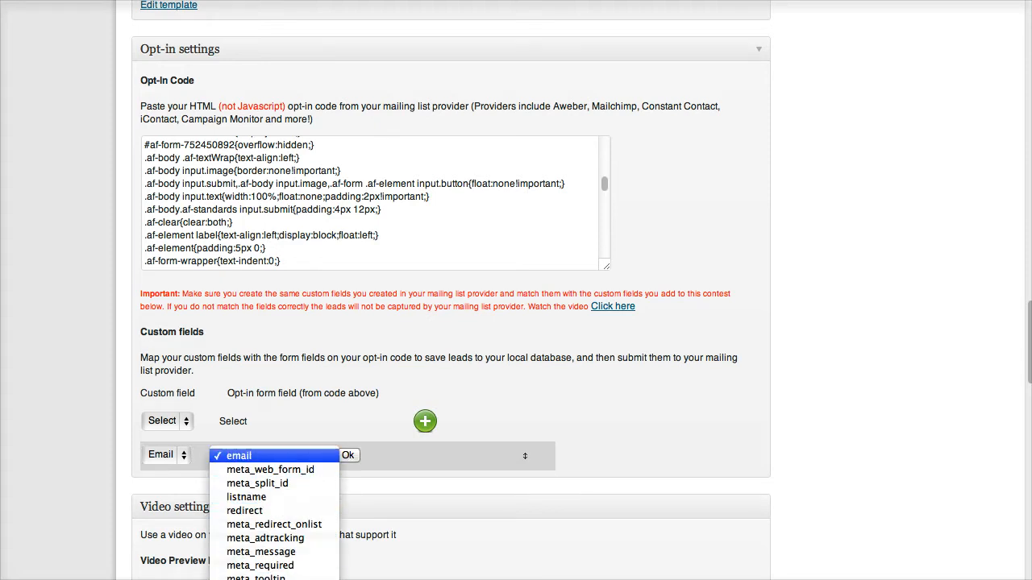
click(257, 457)
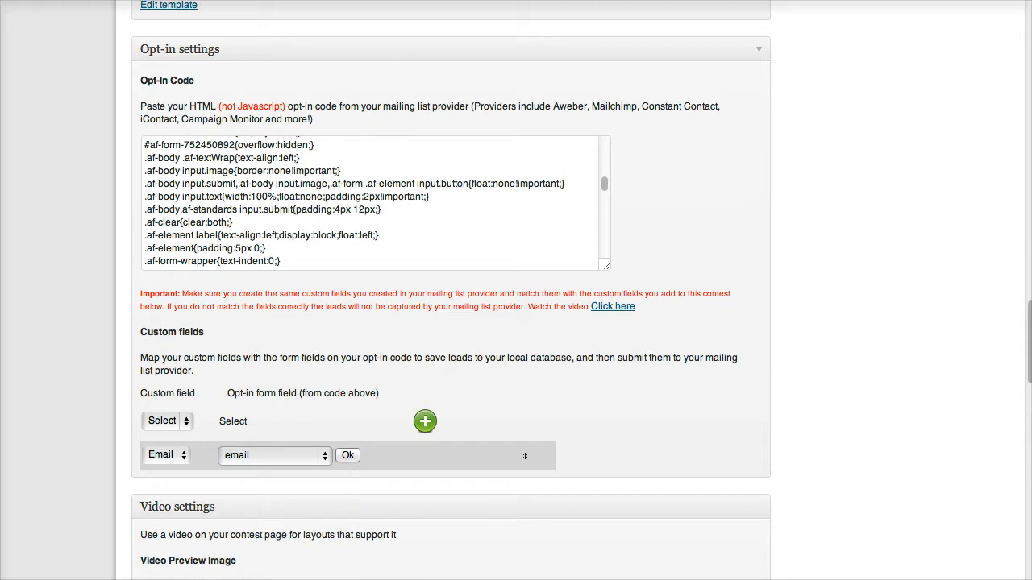
click(348, 456)
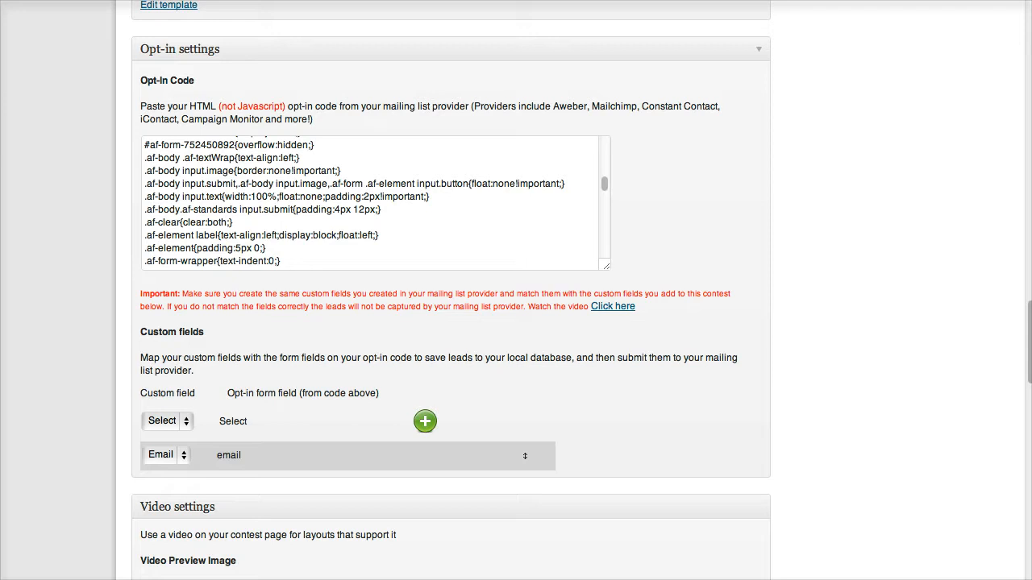
scroll(450, 290, down, 5)
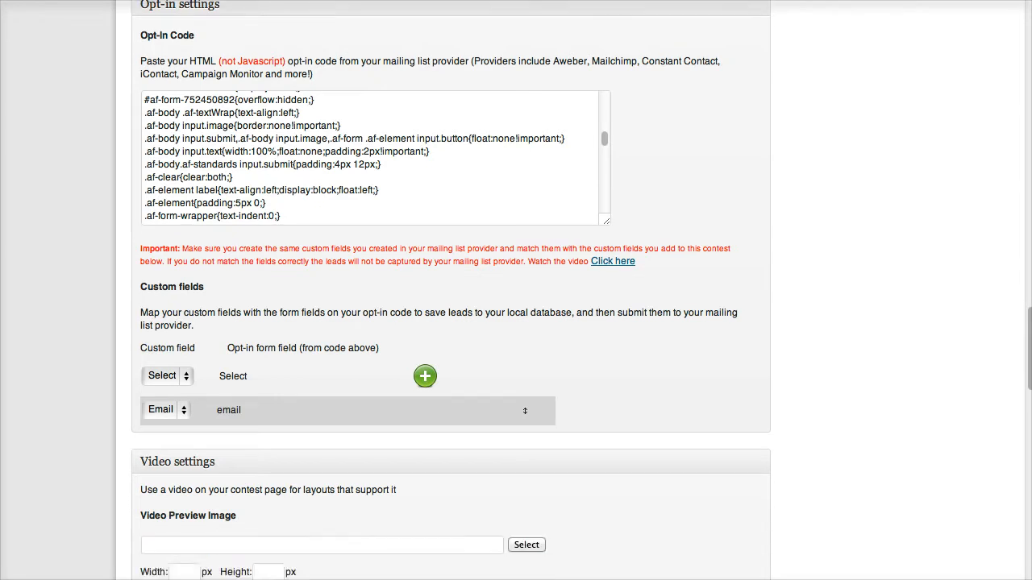
scroll(451, 290, up, 4)
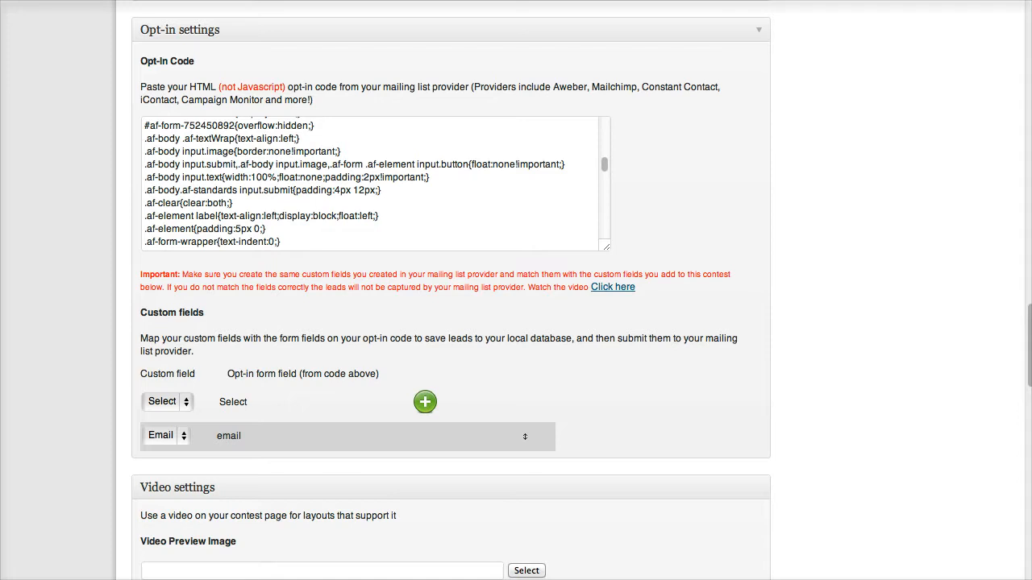
scroll(451, 290, down, 12)
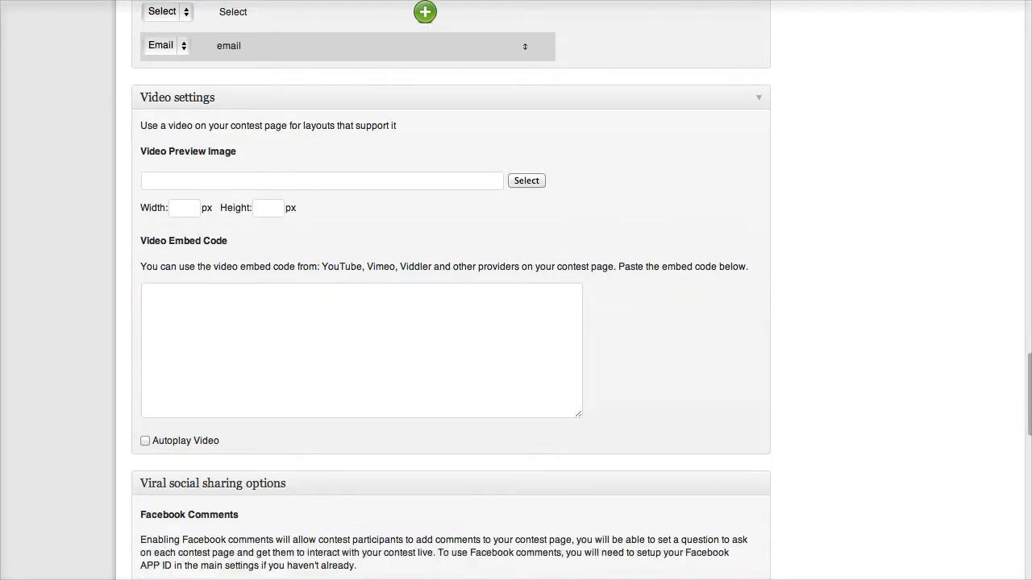
scroll(451, 290, down, 1)
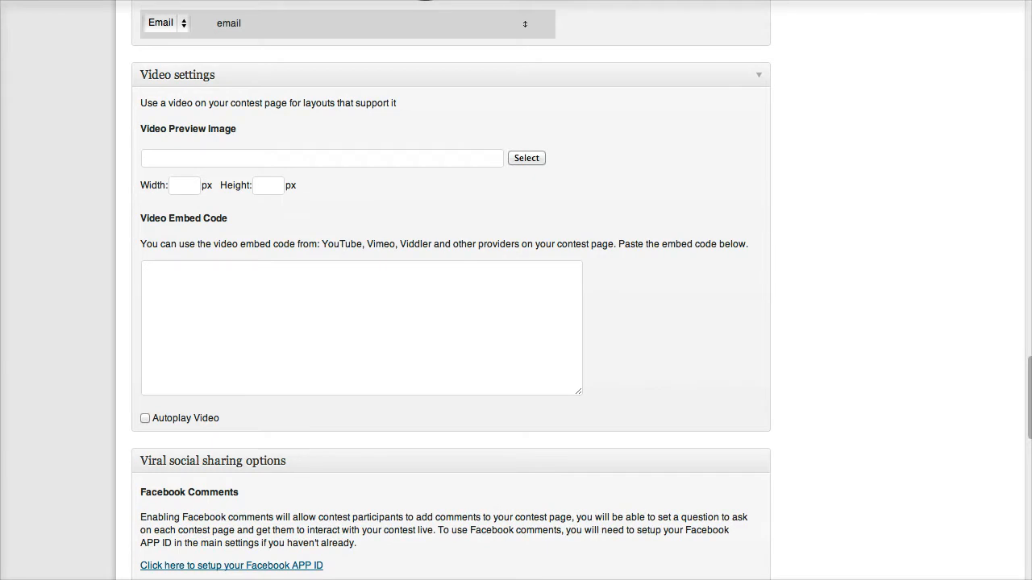
click(185, 185)
click(268, 185)
scroll(450, 290, down, 3)
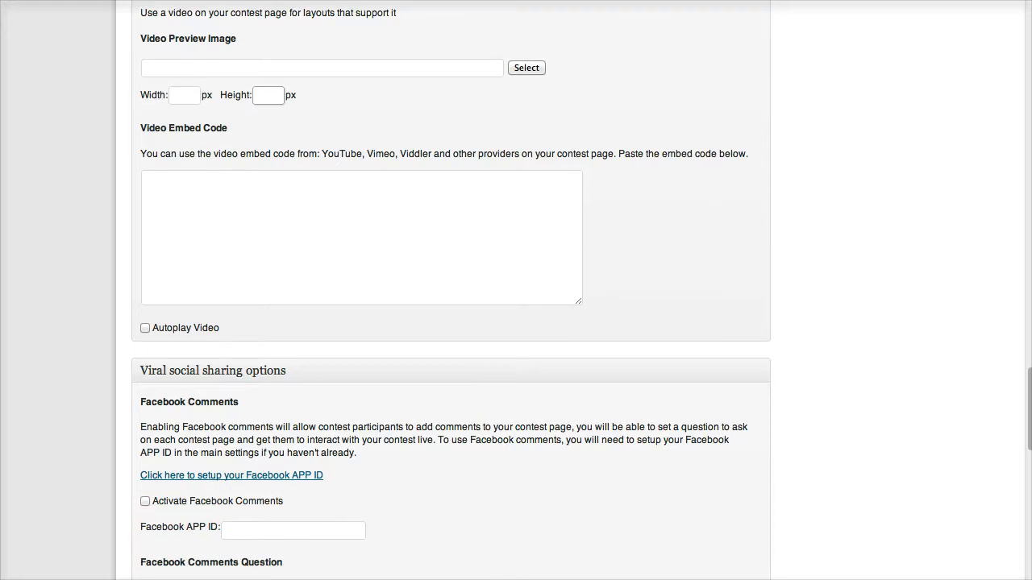
scroll(451, 290, up, 3)
scroll(450, 290, down, 12)
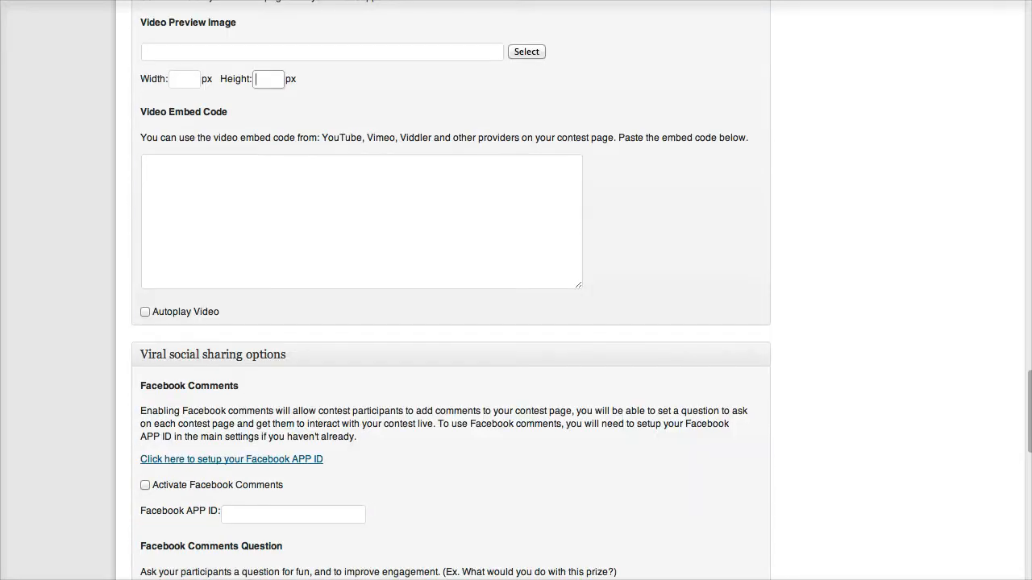
scroll(451, 290, down, 1)
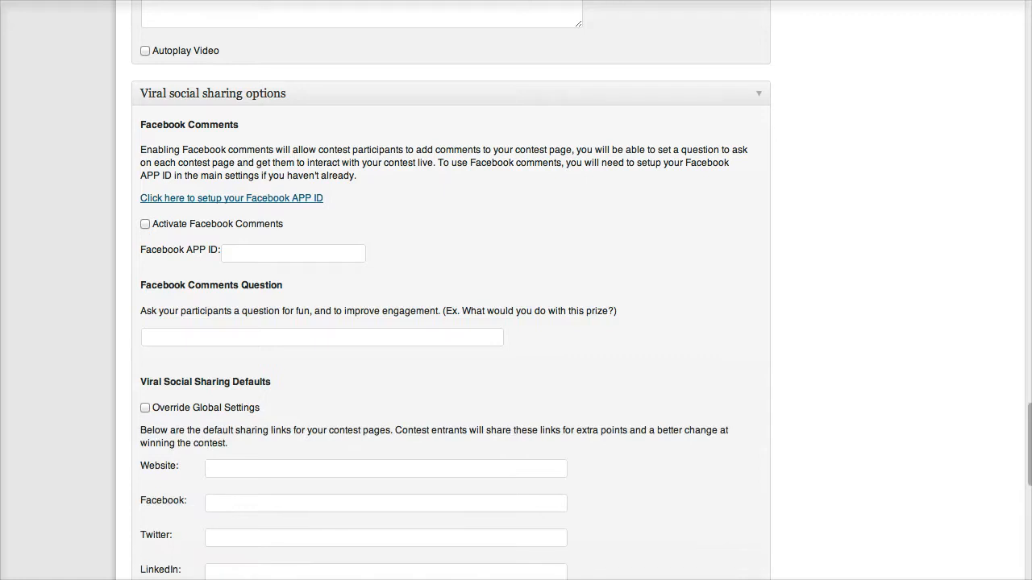
scroll(451, 291, down, 1)
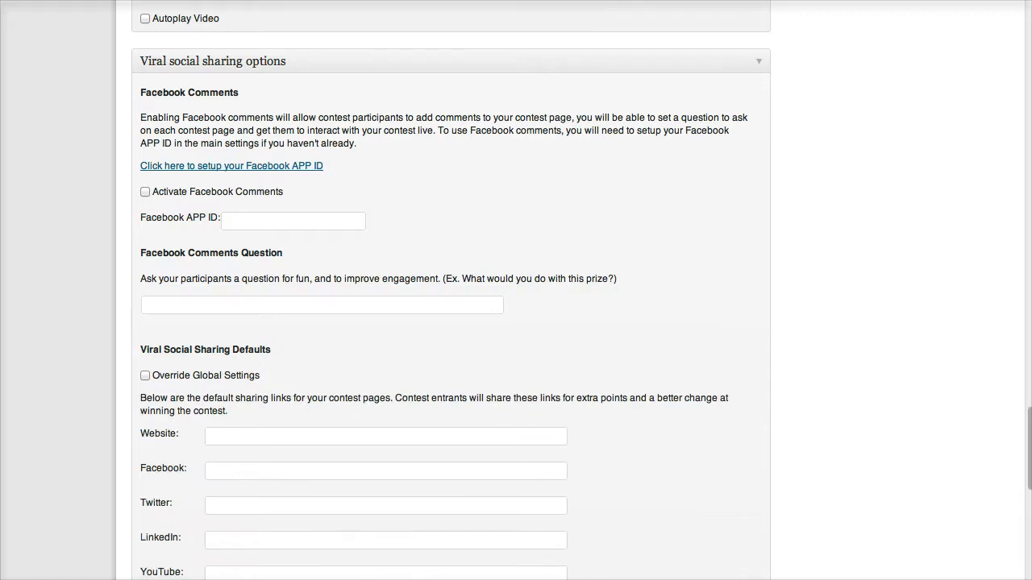
Activate Facebook Comments for the contest.
click(145, 192)
scroll(450, 290, down, 1)
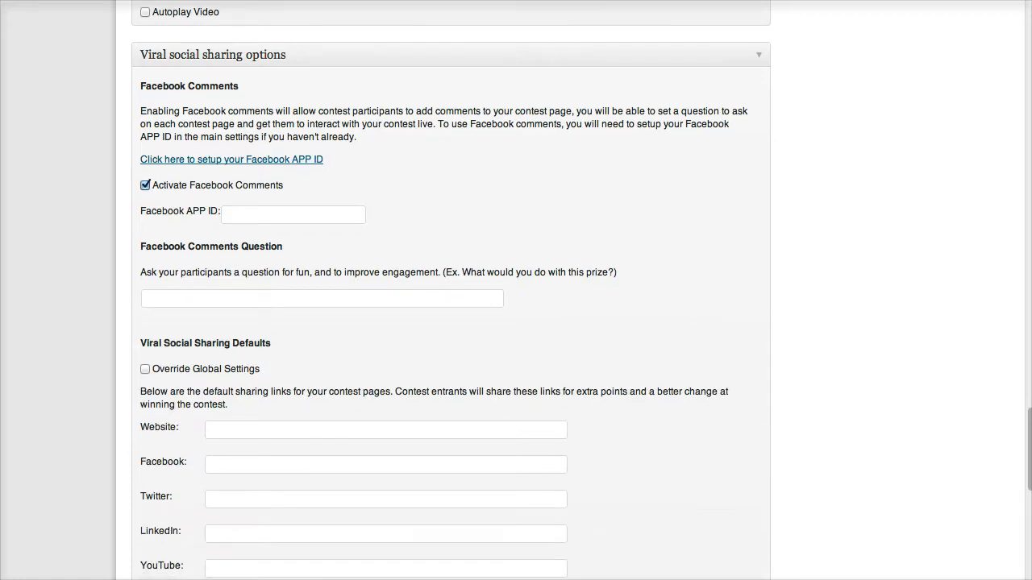
scroll(450, 290, down, 1)
Set the Facebook Comments question to 'What would you do first with your new iPad?'.
click(322, 267)
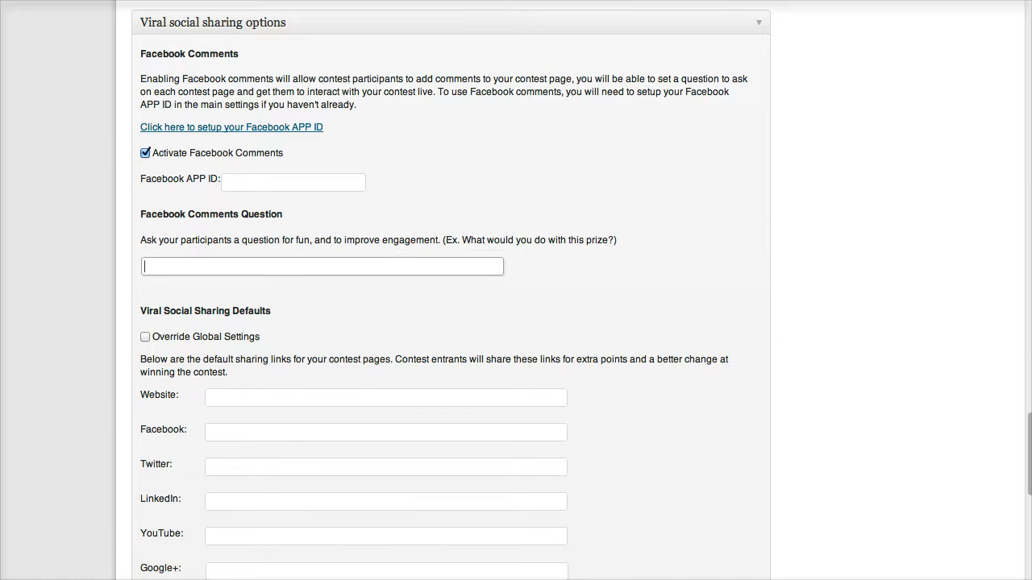
text(W)
key(BackSpace)
text(What)
key(Down)
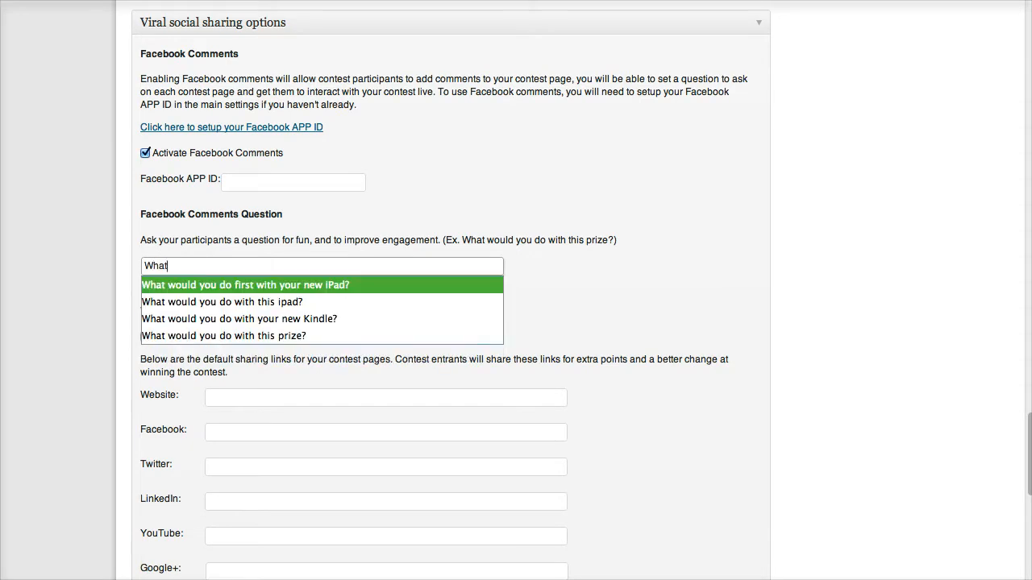
key(Return)
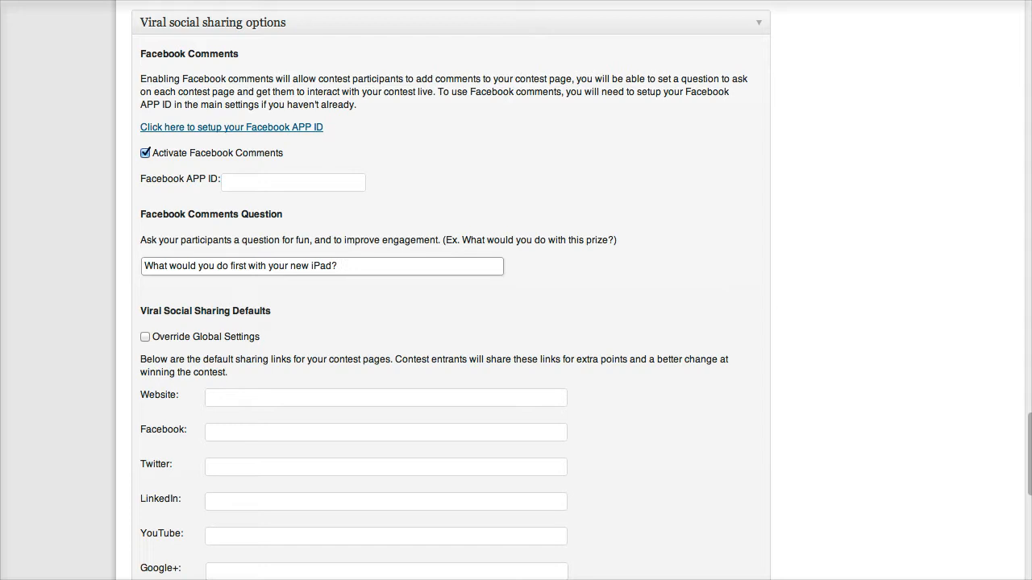
click(347, 267)
click(564, 278)
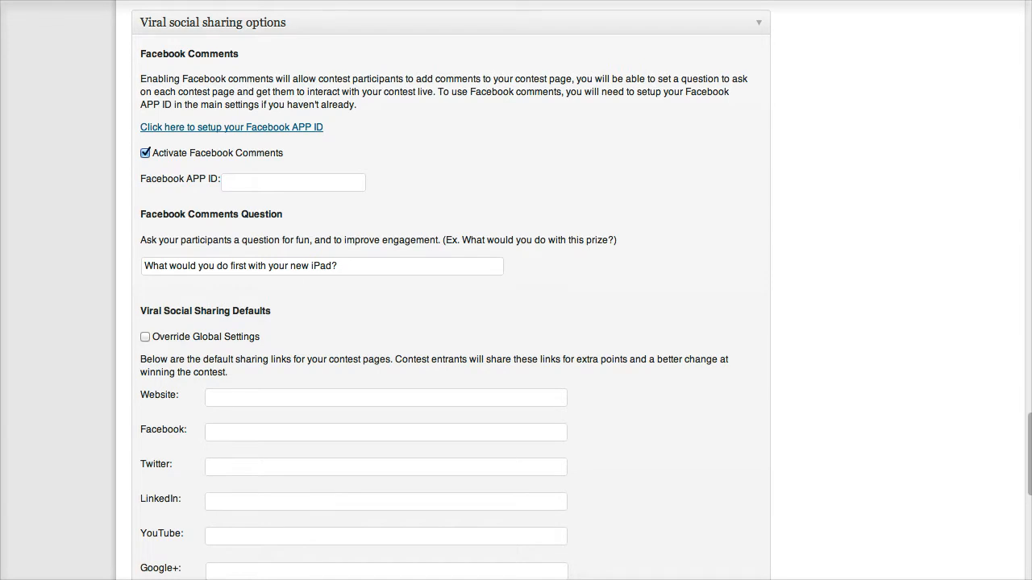
scroll(452, 323, down, 3)
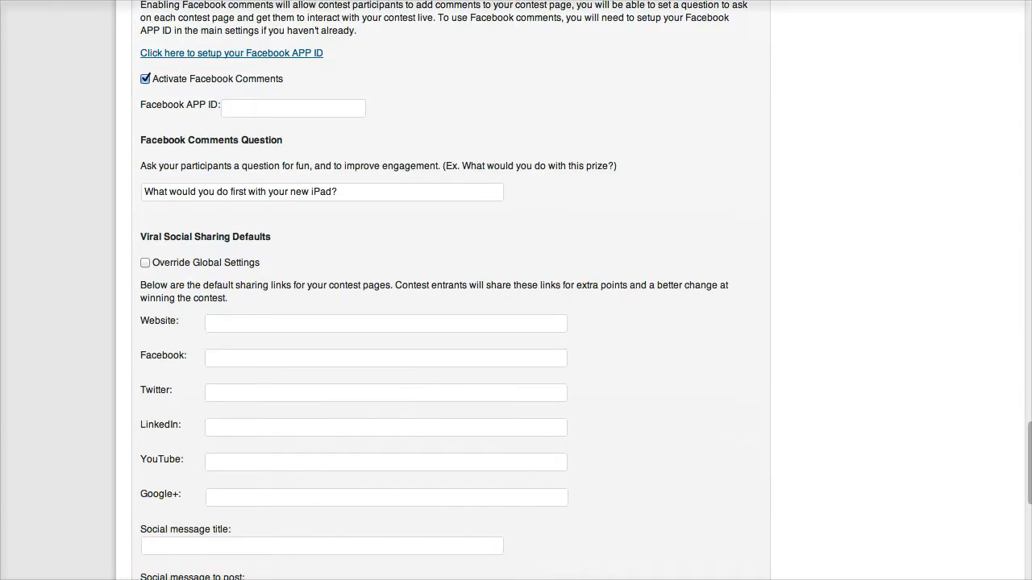
scroll(452, 322, down, 2)
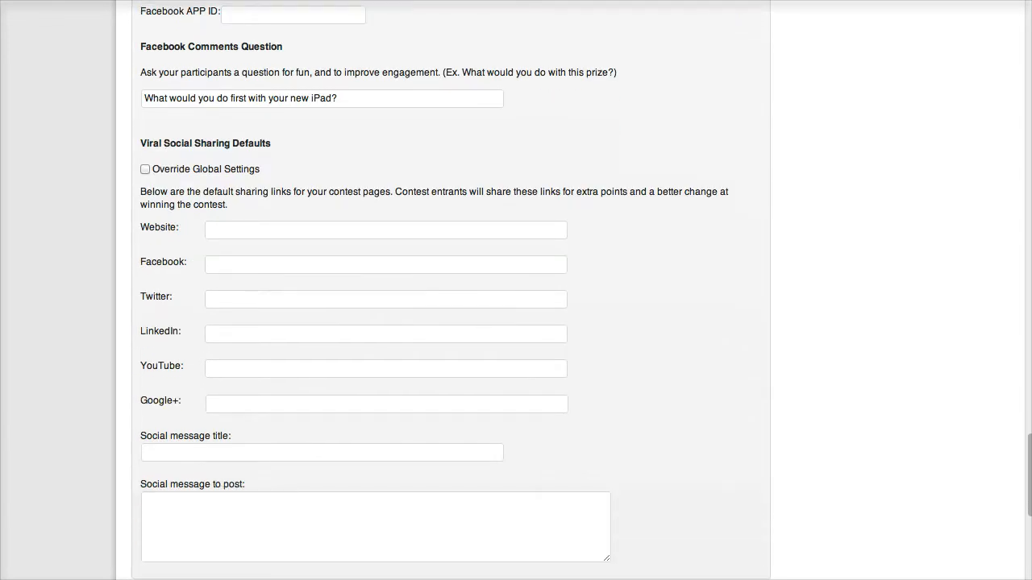
scroll(451, 323, down, 1)
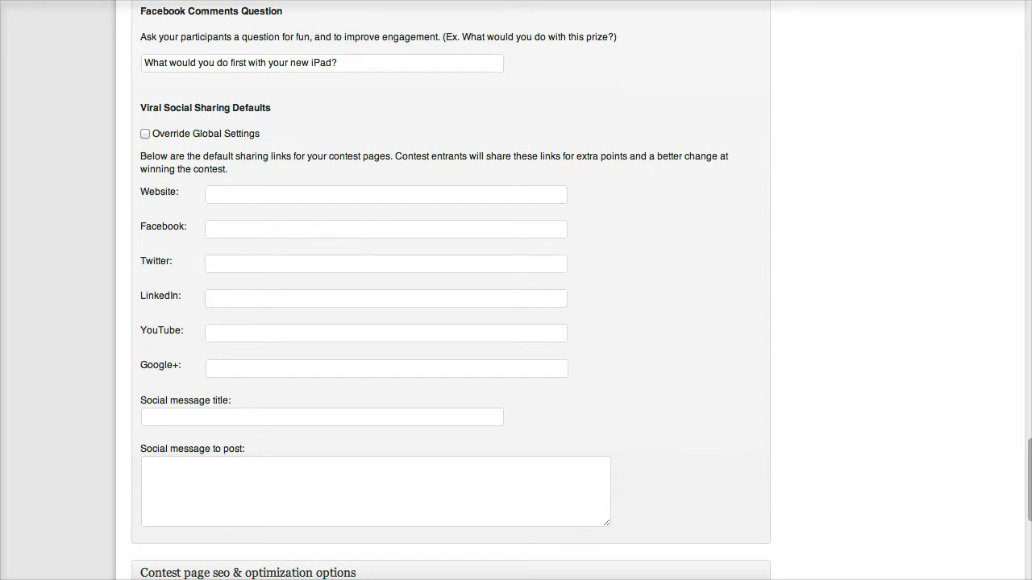
click(145, 134)
click(385, 195)
text(ht)
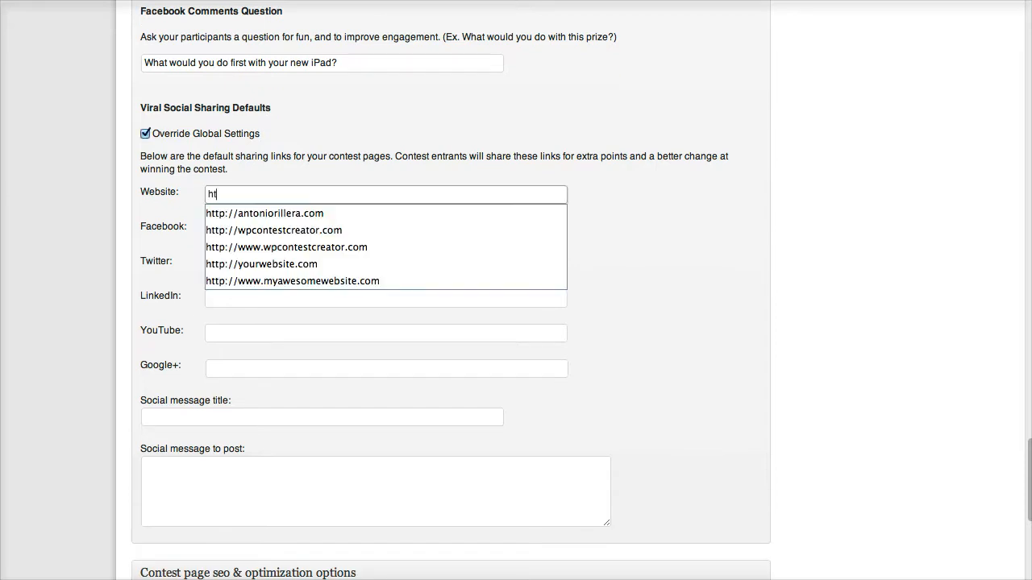
key(Down)
key(Down)
key(Down)
key(Tab)
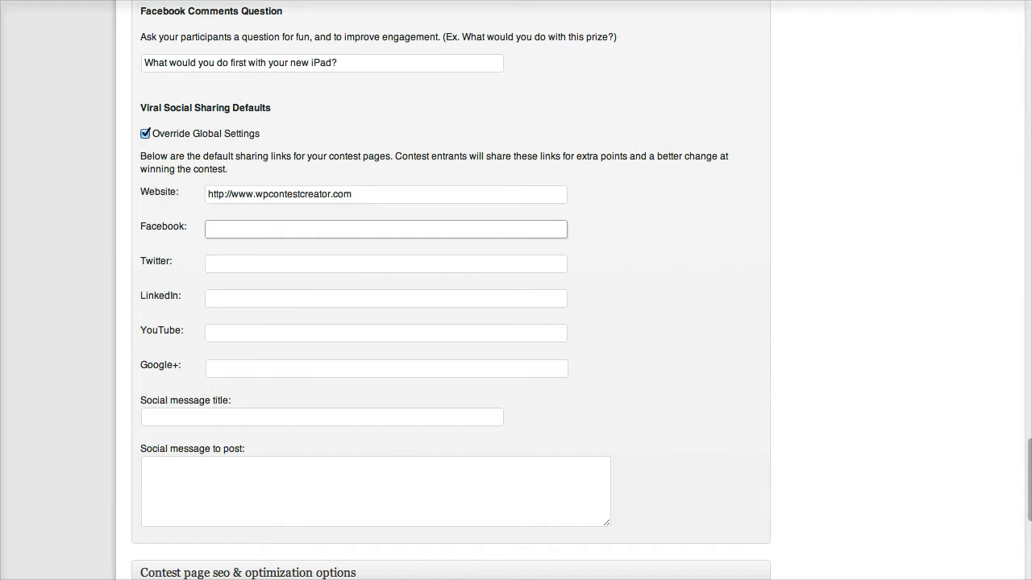
text(http)
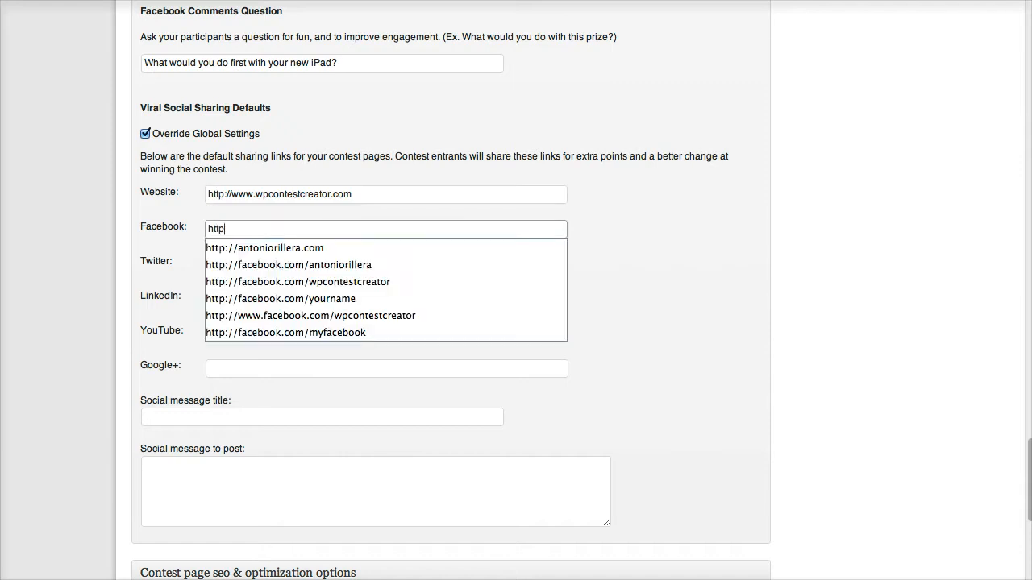
key(Down)
key(Down)
key(Down)
key(Tab)
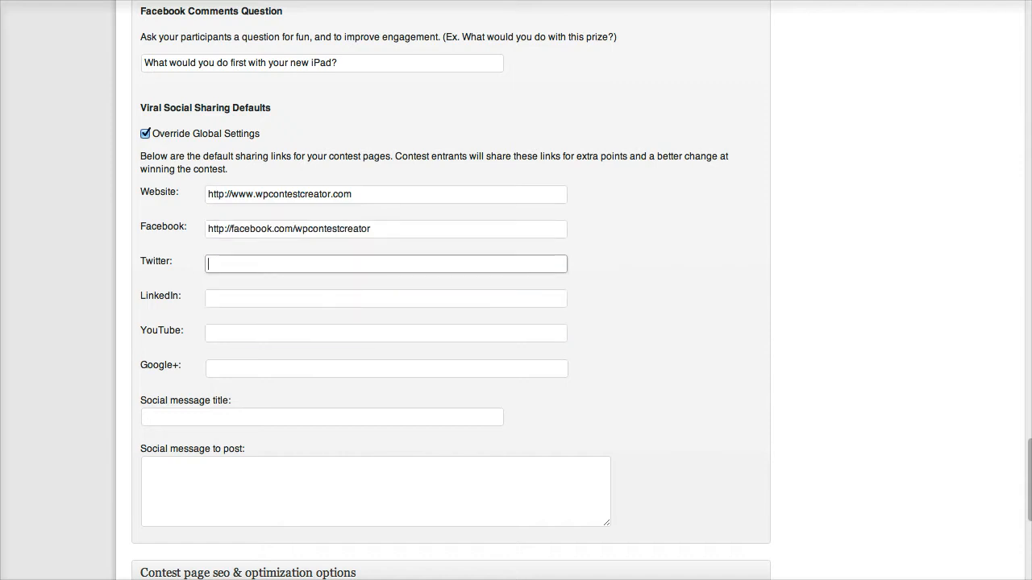
key(Down)
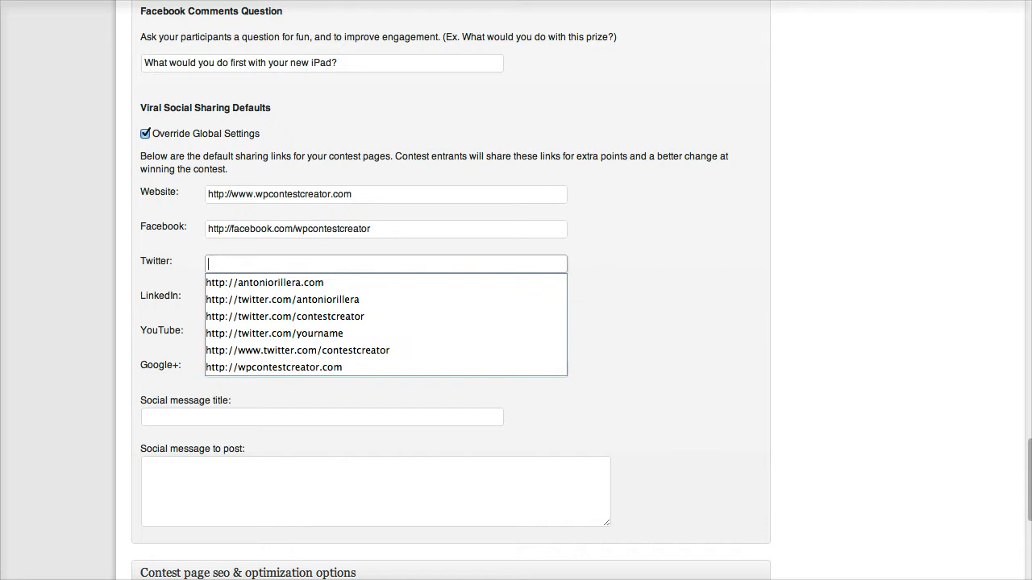
key(Down)
key(Down)
key(Down)
key(Return)
key(Tab)
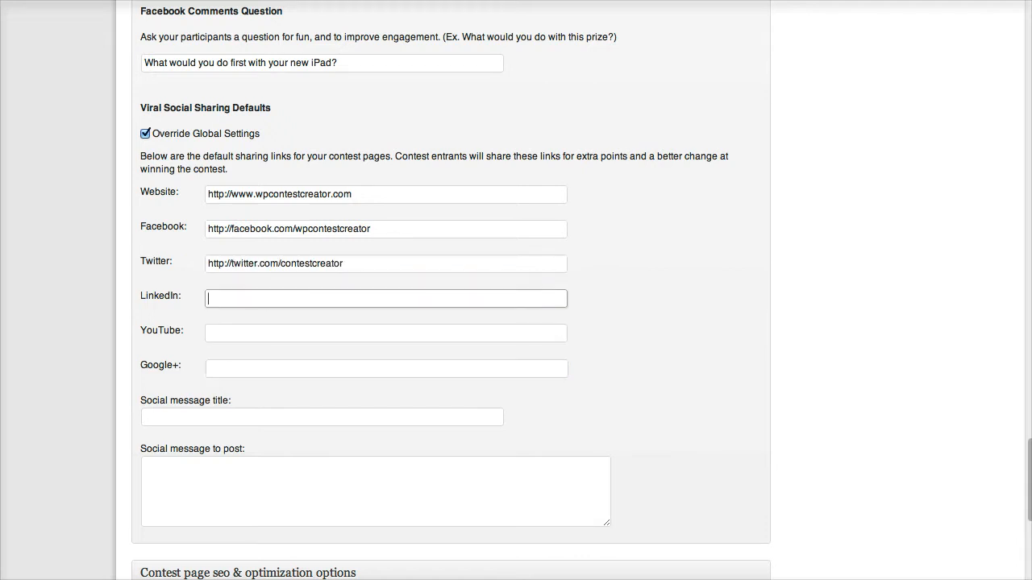
text(http)
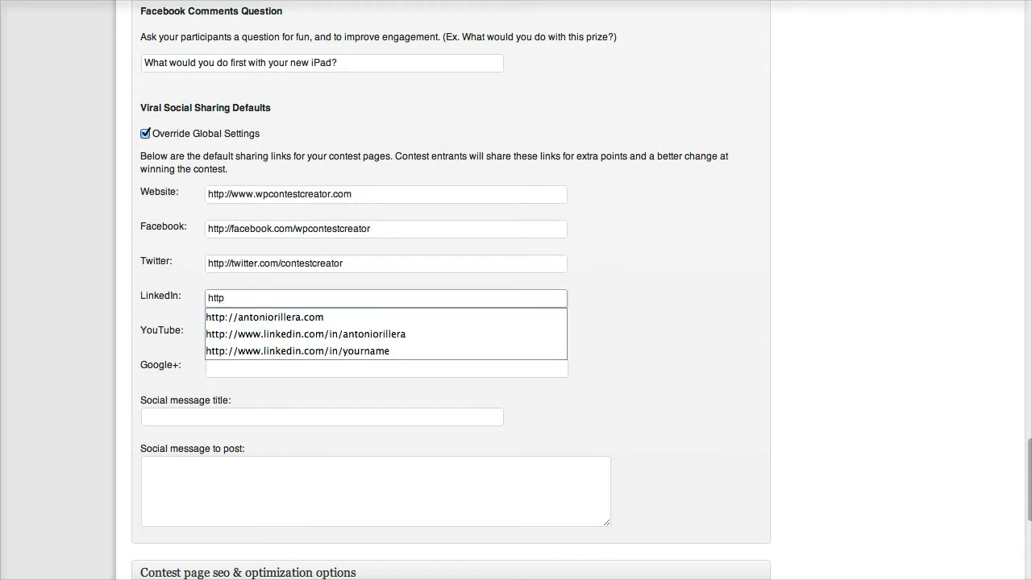
key(Down)
key(Down)
key(Down)
key(Return)
key(Tab)
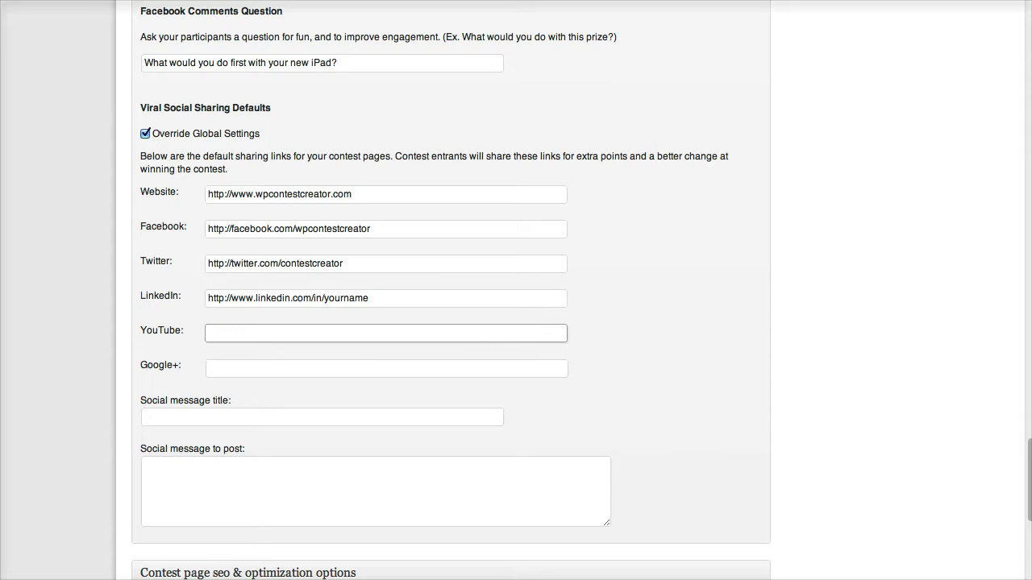
key(Tab)
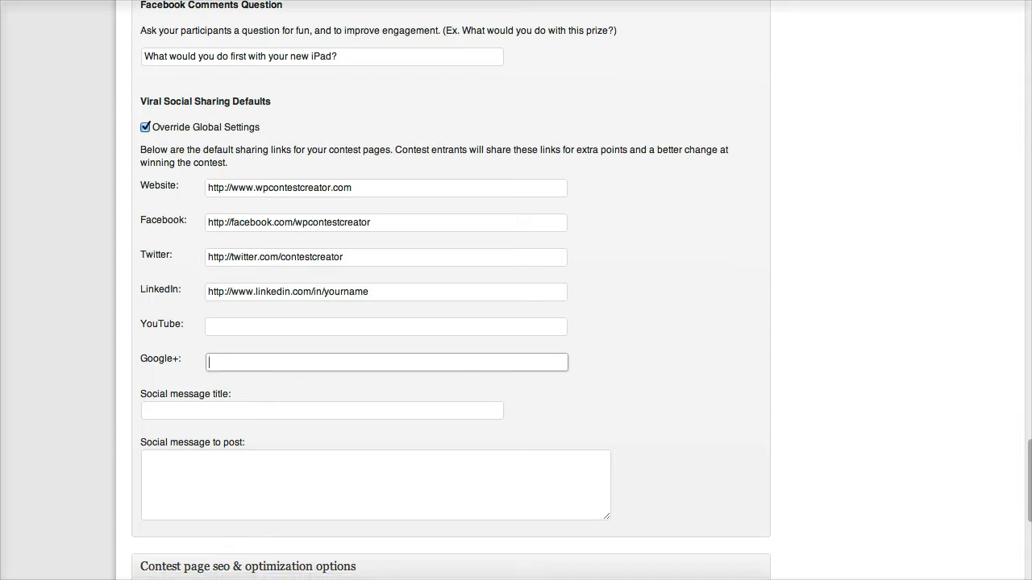
scroll(451, 290, down, 1)
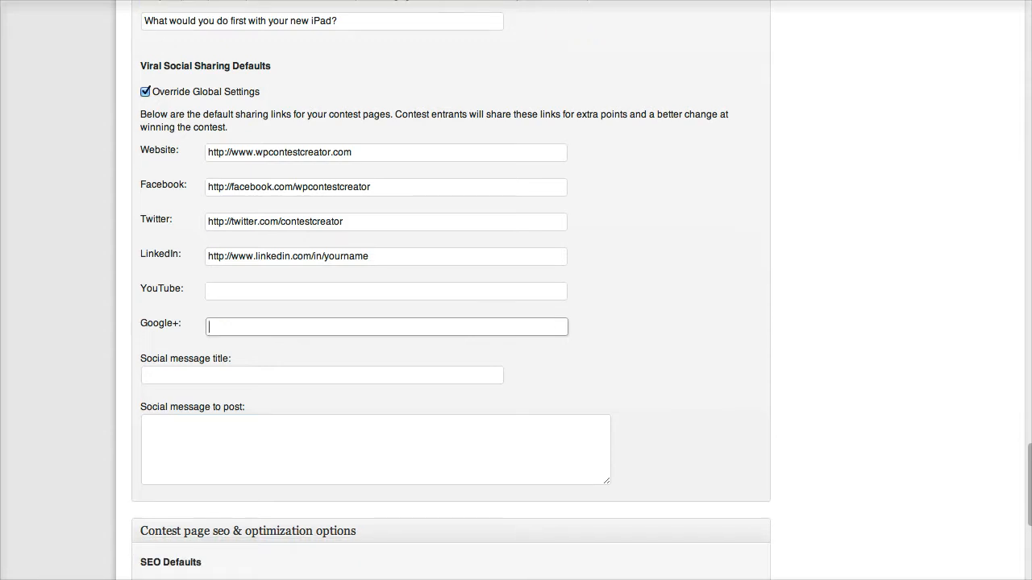
scroll(451, 291, down, 1)
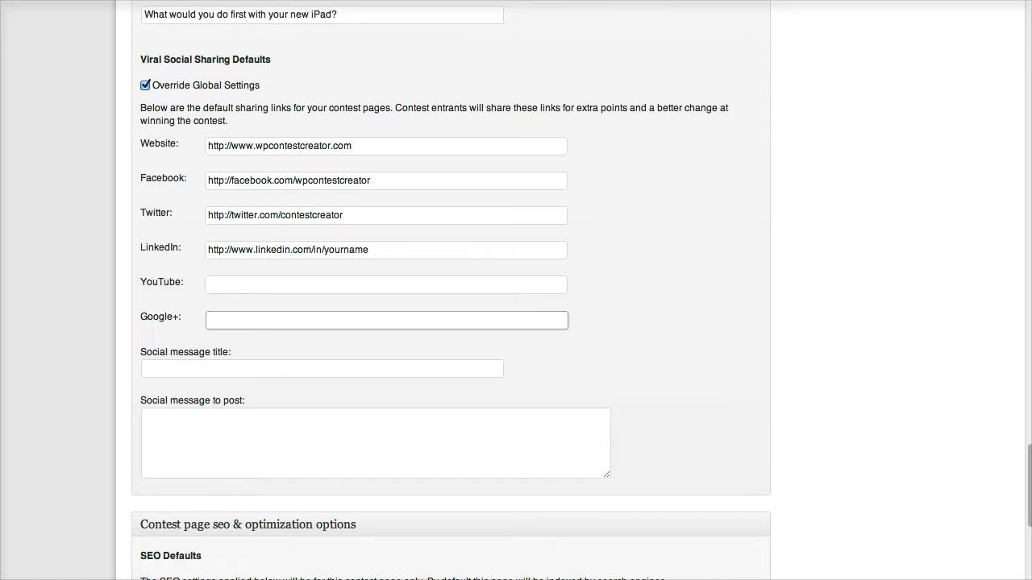
scroll(450, 291, down, 1)
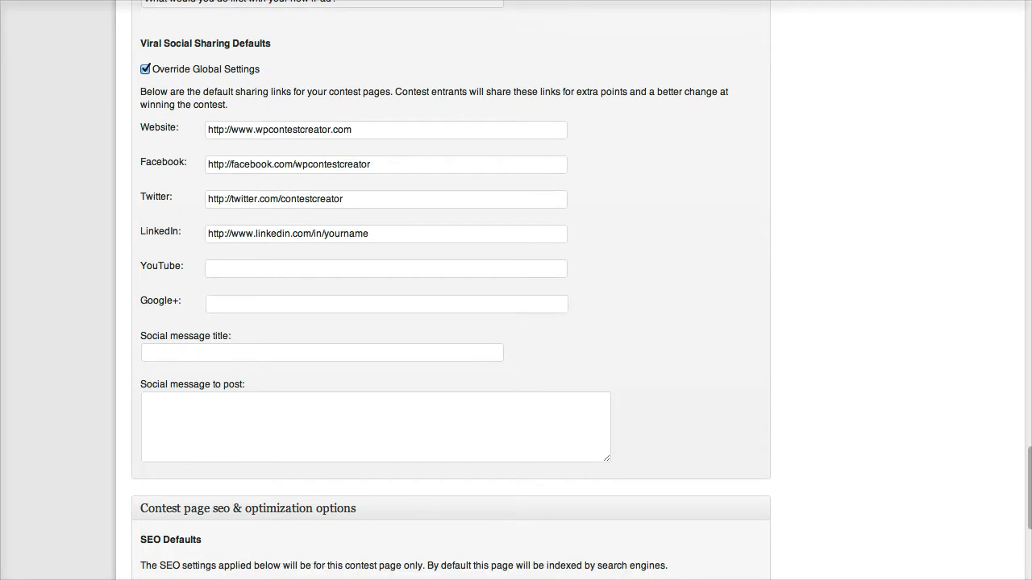
Fill the social message title from a saved suggestion and append '& an iPad 3'.
click(322, 353)
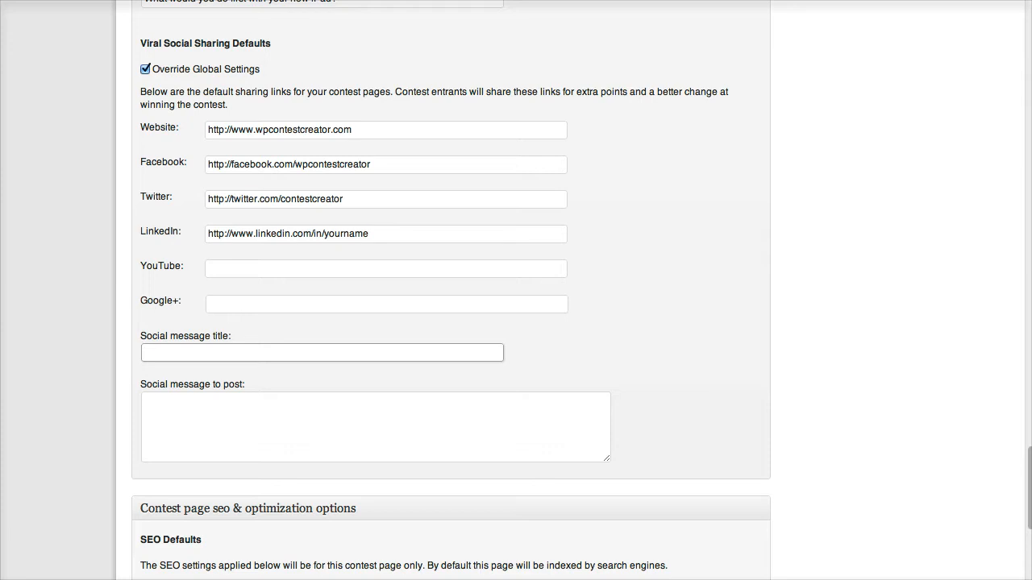
key(Down)
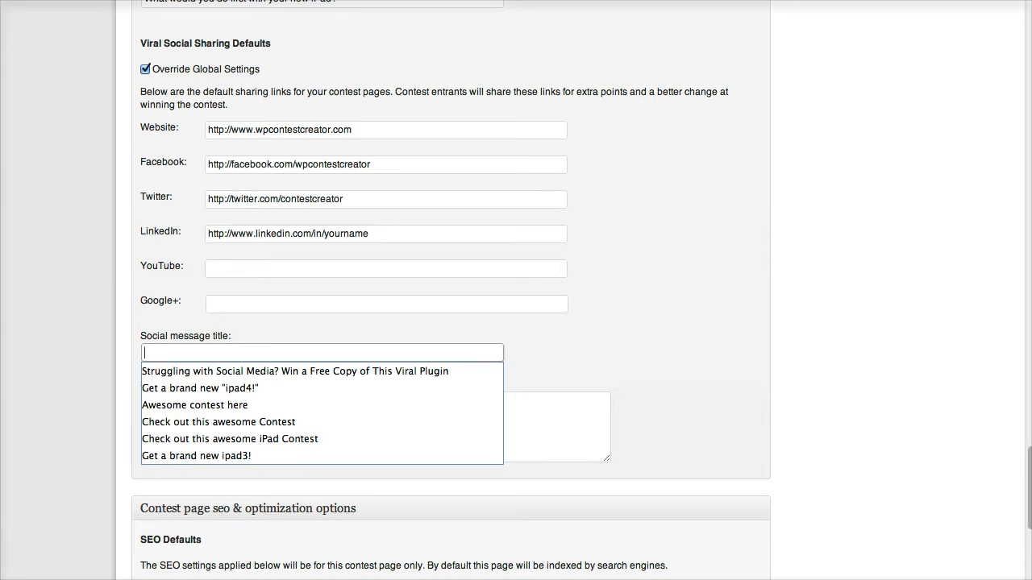
key(Down)
key(Return)
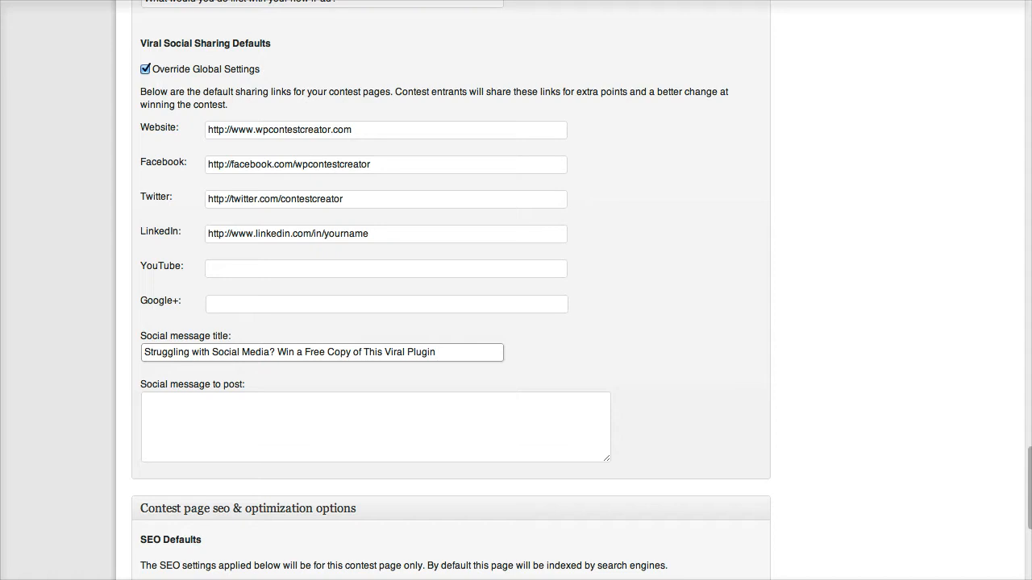
text(& an iPad 3)
Set the social message to post to 'Check out this cool contest win an iPad 3'.
key(Tab)
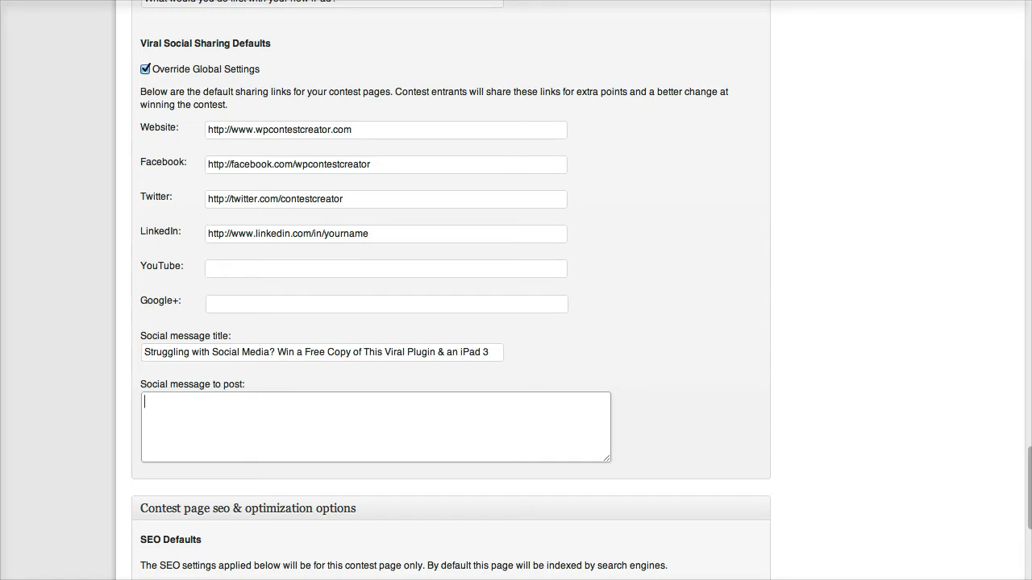
text(Check out this cool contes)
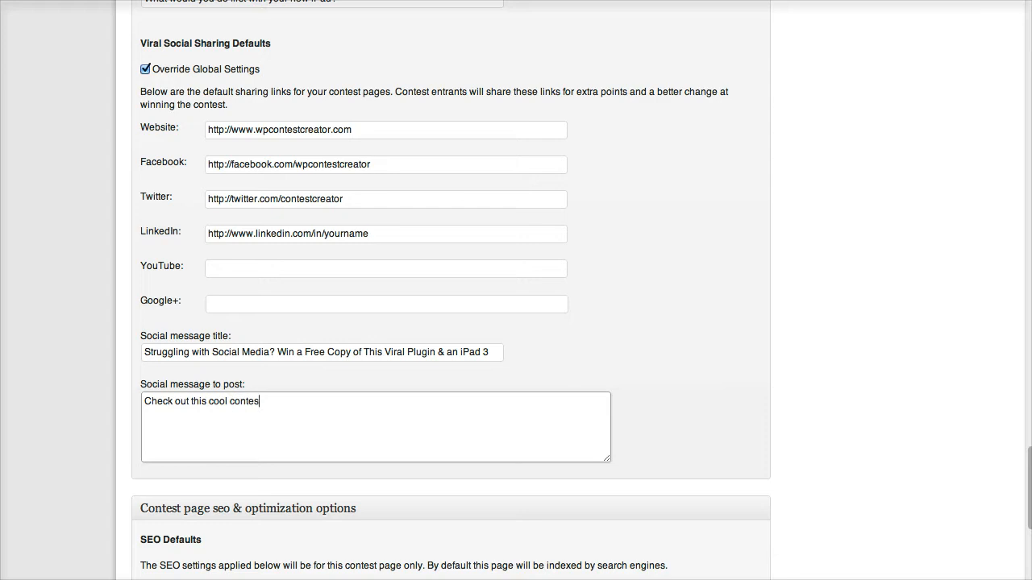
text(t win an iPad 3)
scroll(451, 291, down, 3)
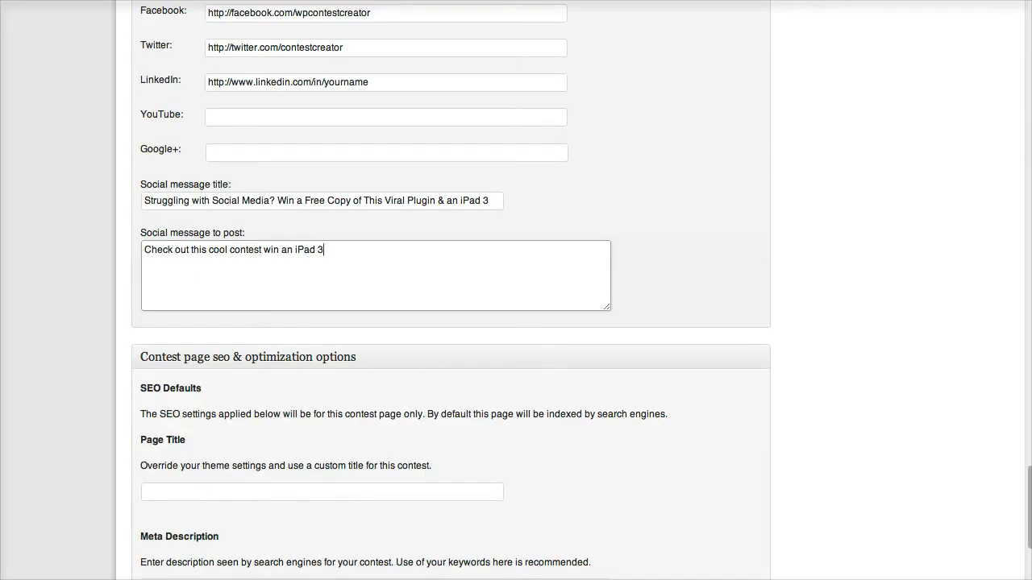
Go through the Page Title, Meta Description and Meta Keywords fields down to Robot Meta Settings.
scroll(450, 291, down, 4)
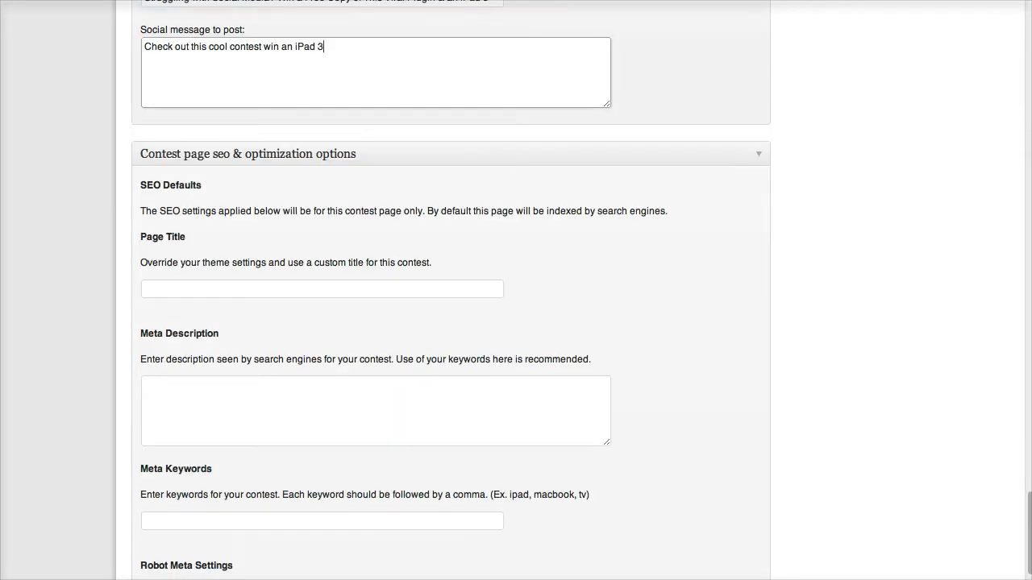
click(323, 289)
scroll(323, 289, down, 1)
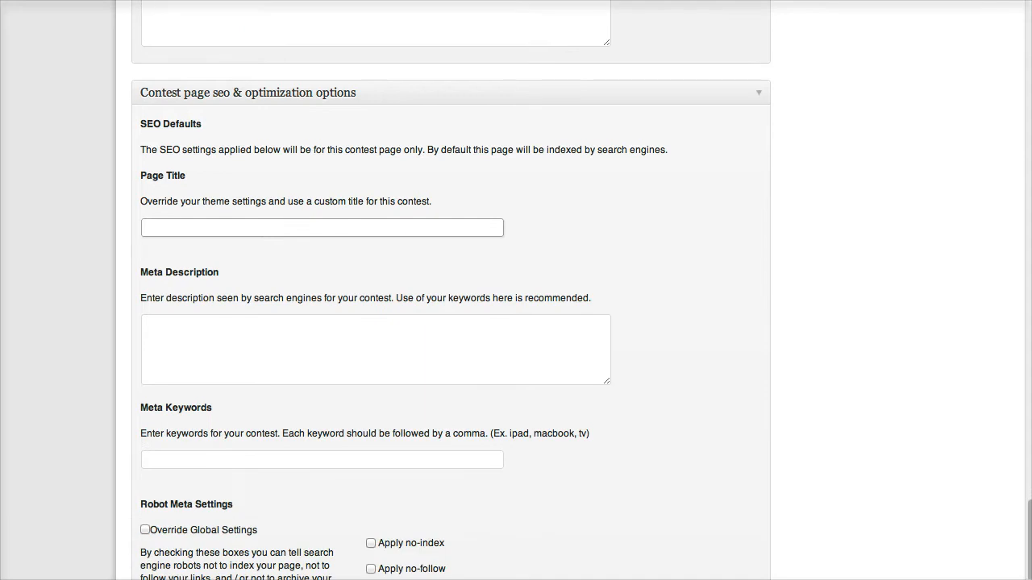
scroll(451, 303, down, 1)
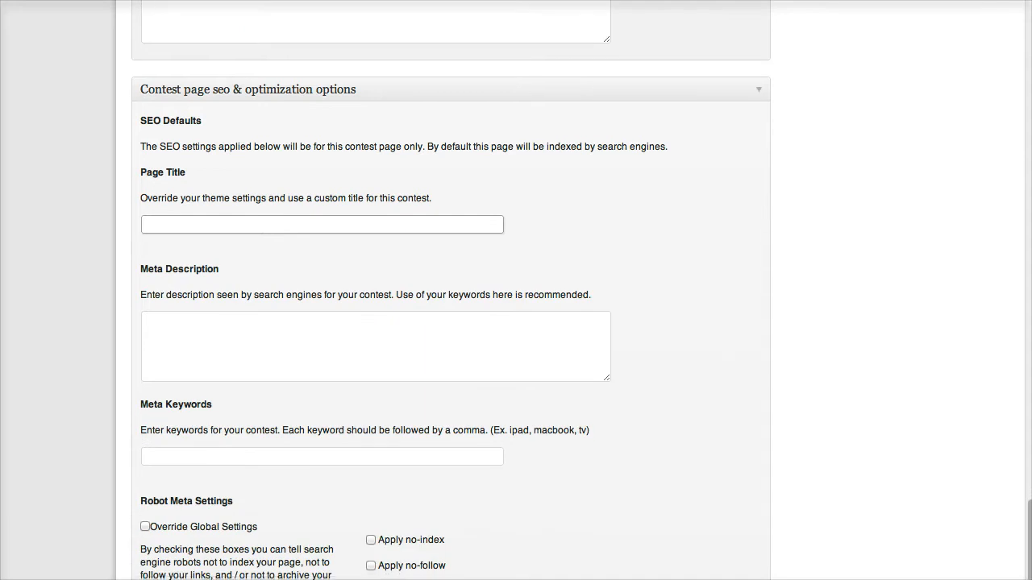
click(376, 334)
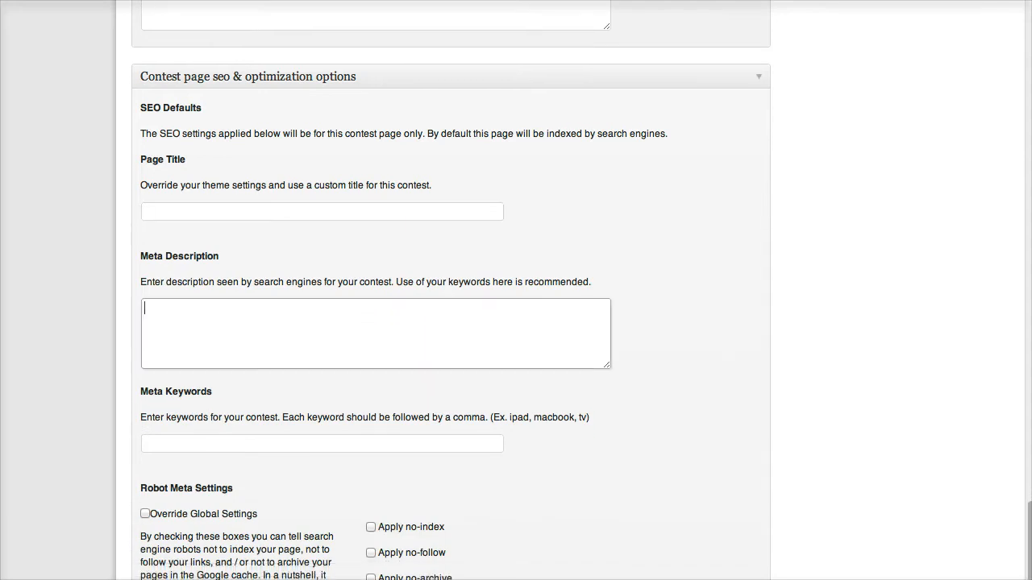
click(323, 444)
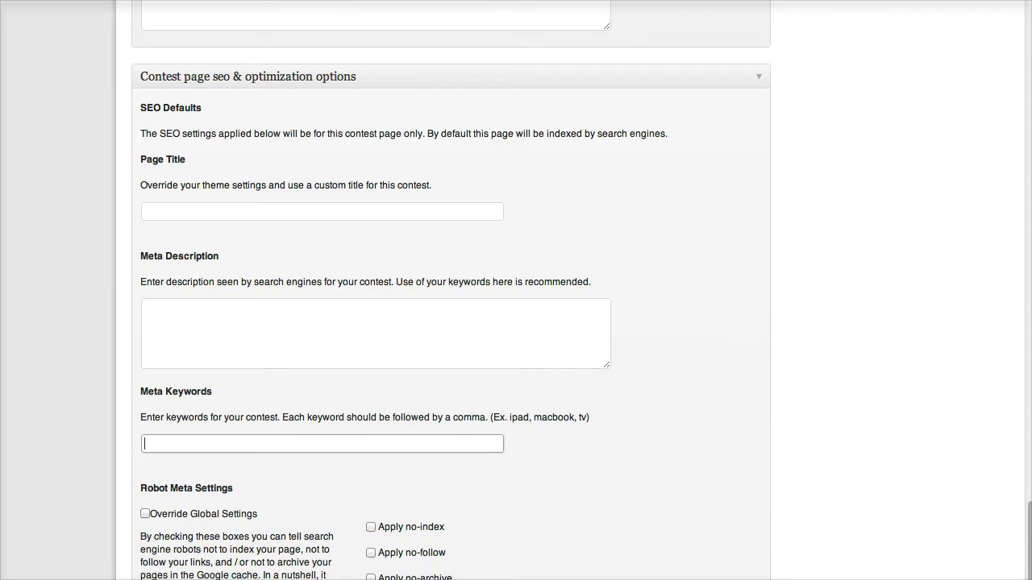
click(376, 334)
scroll(450, 290, down, 3)
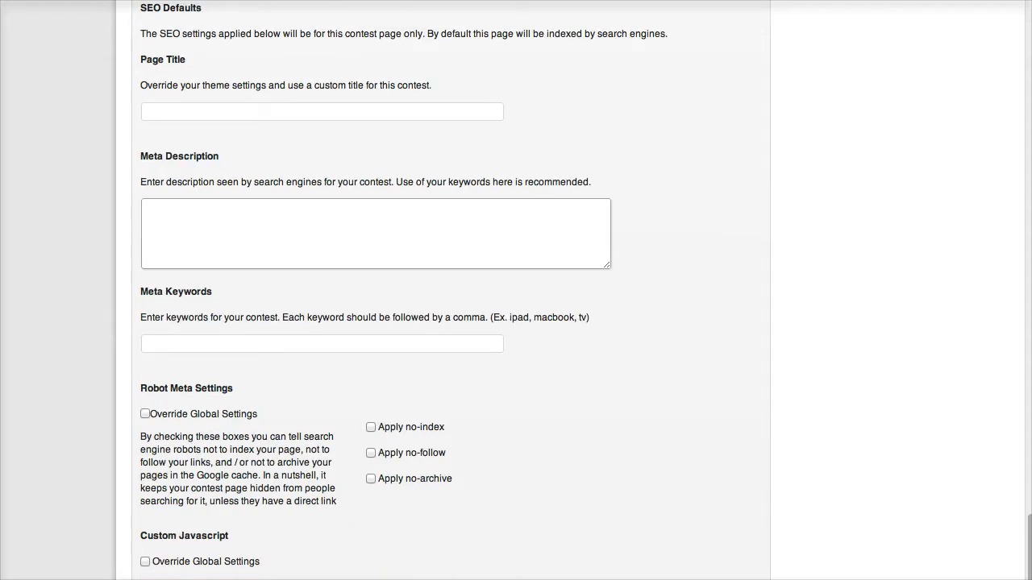
scroll(451, 290, down, 2)
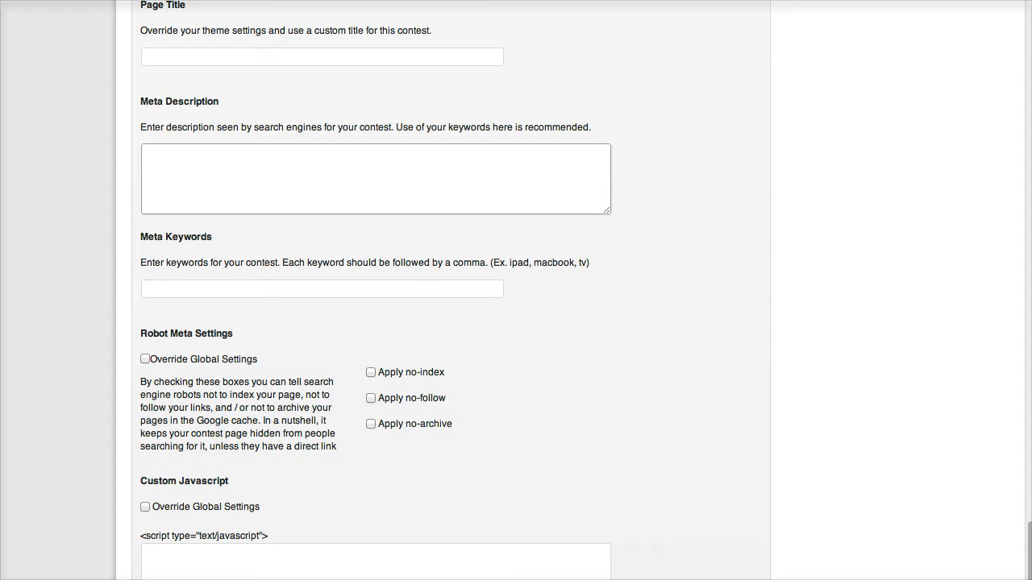
Override global robot meta settings and apply no-index, no-follow and no-archive.
click(145, 359)
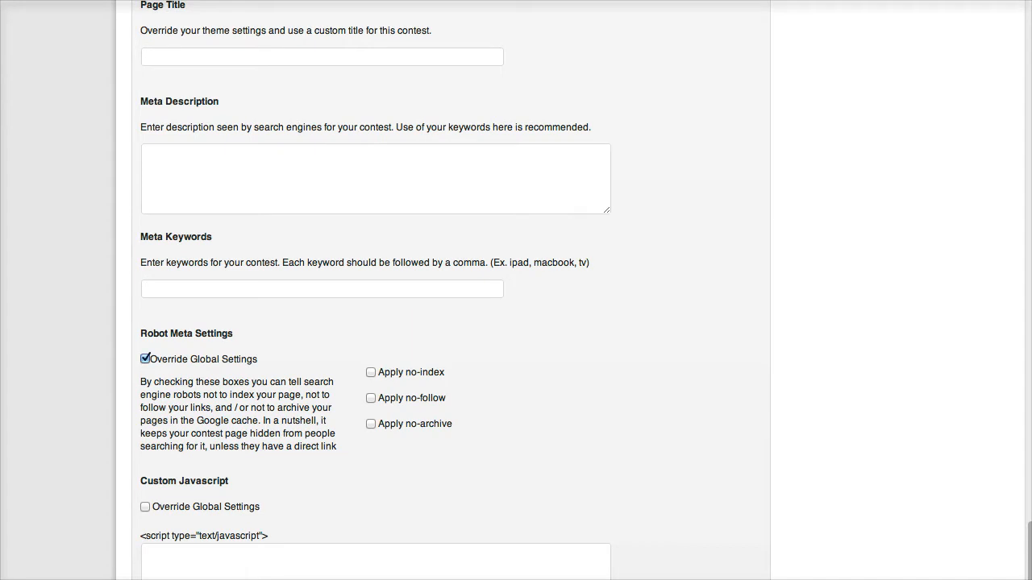
click(370, 372)
click(371, 397)
click(371, 424)
Override the global custom JavaScript setting for the contest.
scroll(376, 290, down, 2)
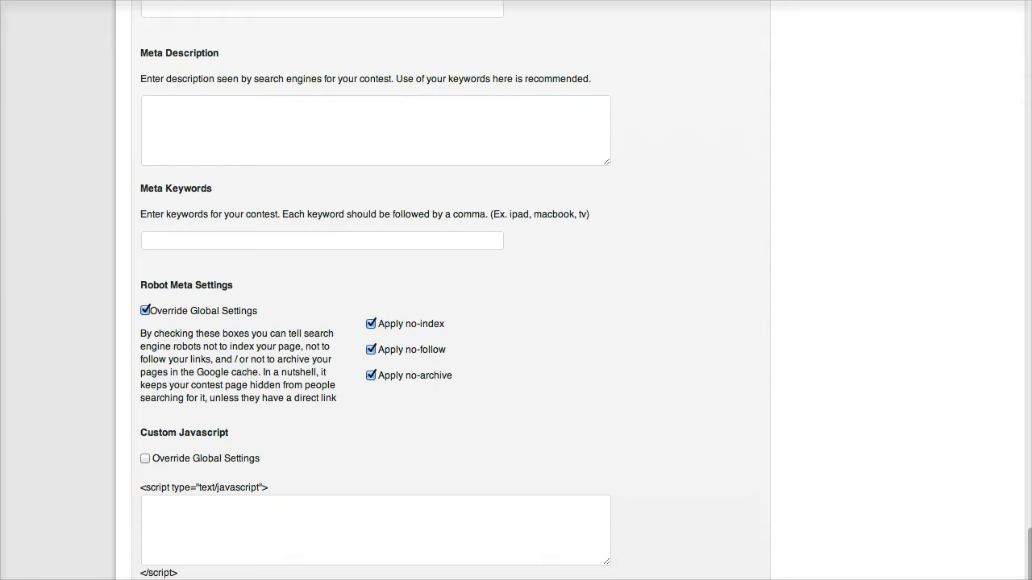
scroll(376, 290, down, 1)
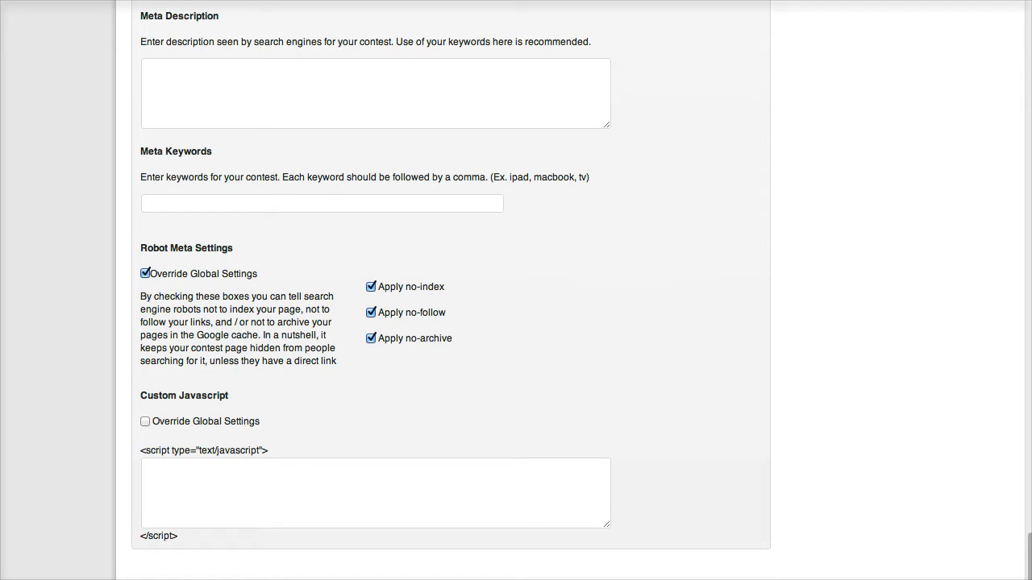
click(355, 492)
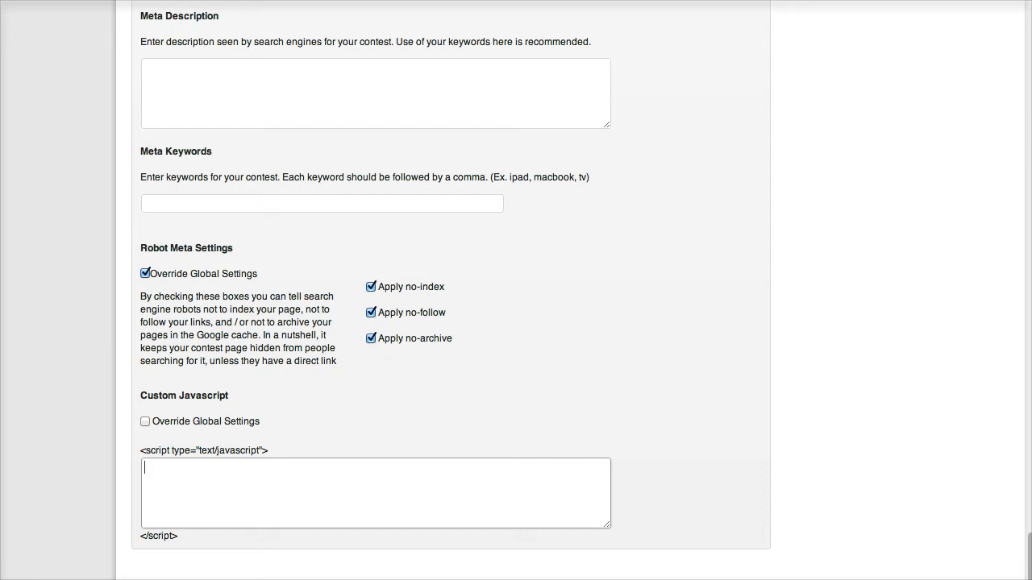
click(145, 422)
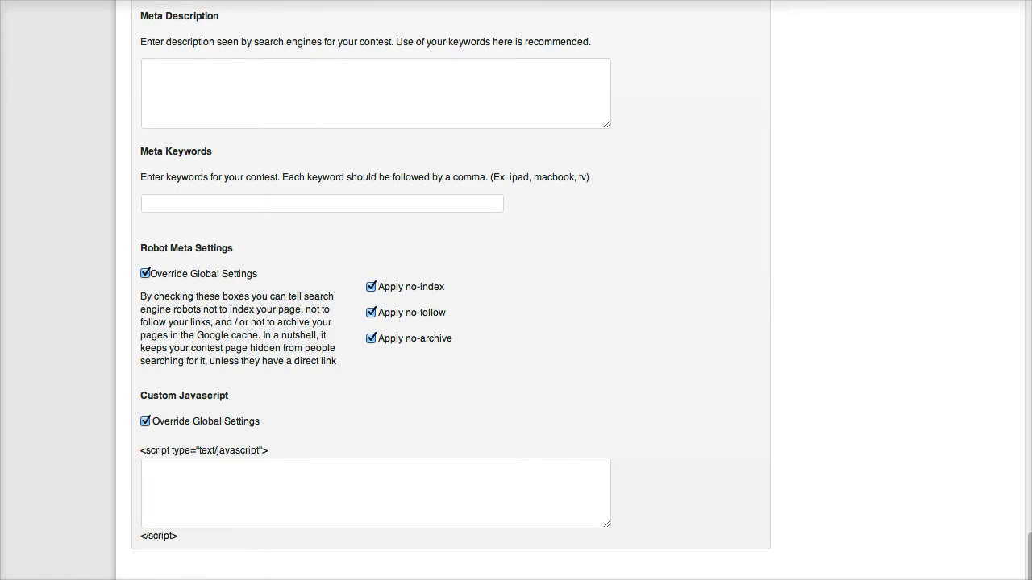
scroll(451, 290, up, 20)
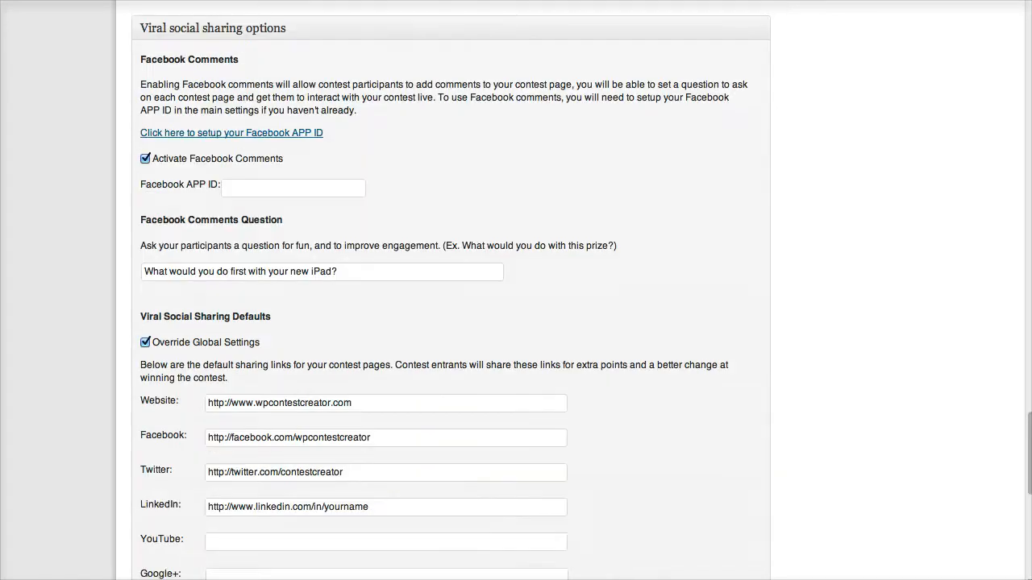
Publish the contest and view its live page with the countdown to 2/2/2013 12:45 pm.
scroll(452, 290, up, 15)
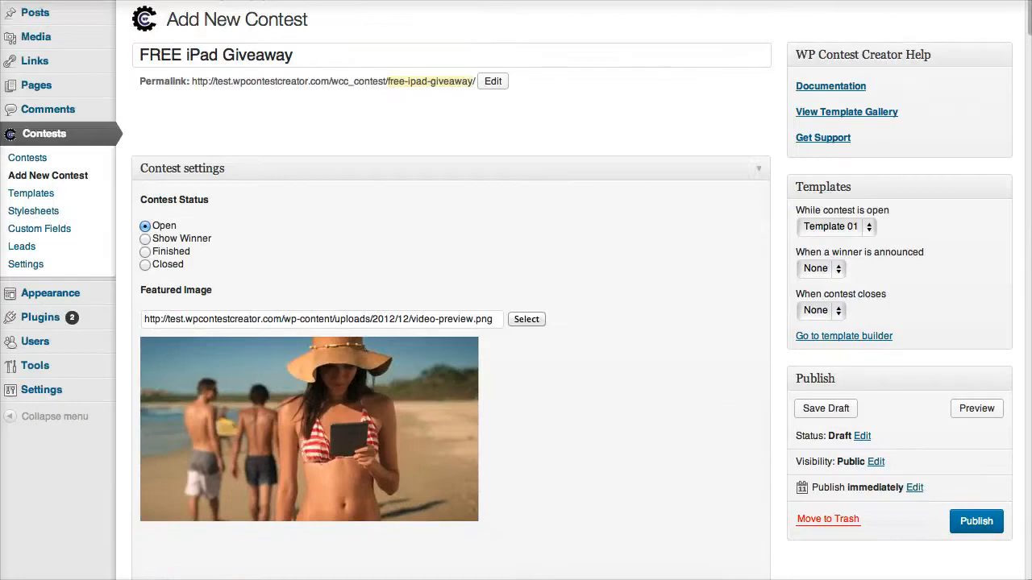
scroll(452, 290, down, 3)
click(976, 460)
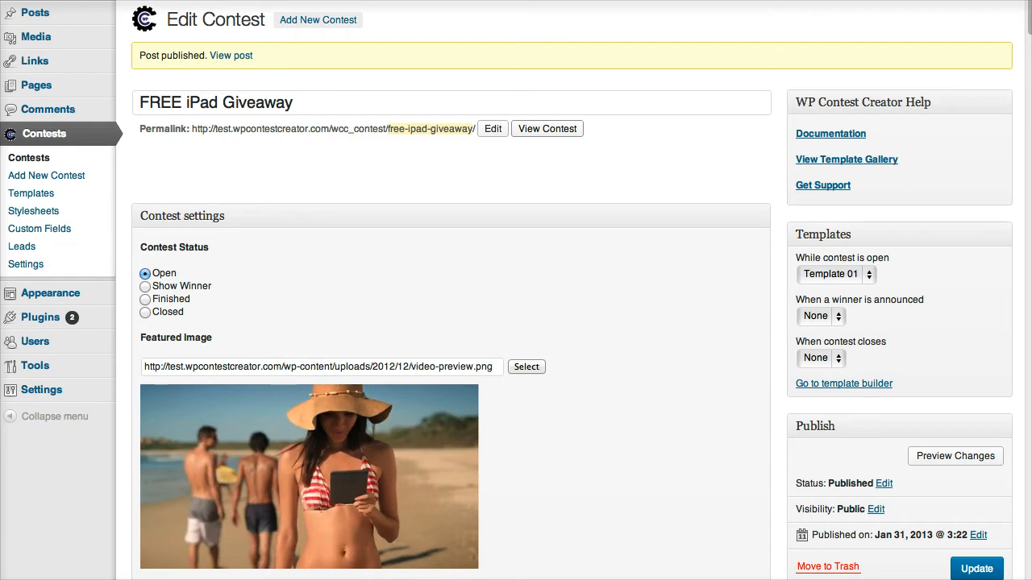
click(547, 129)
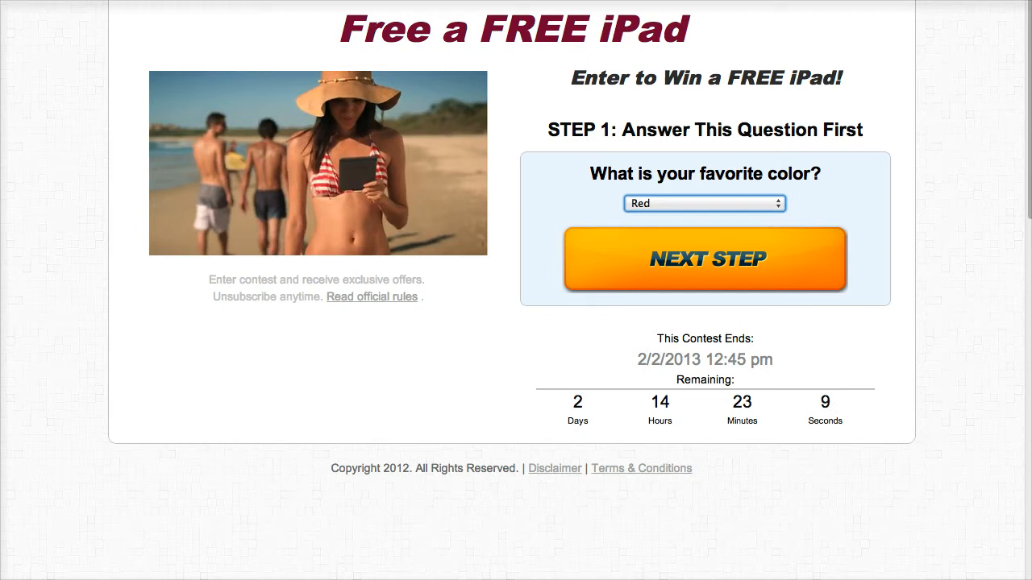
Answer Blue to the favorite-color question and go to the next step.
click(704, 203)
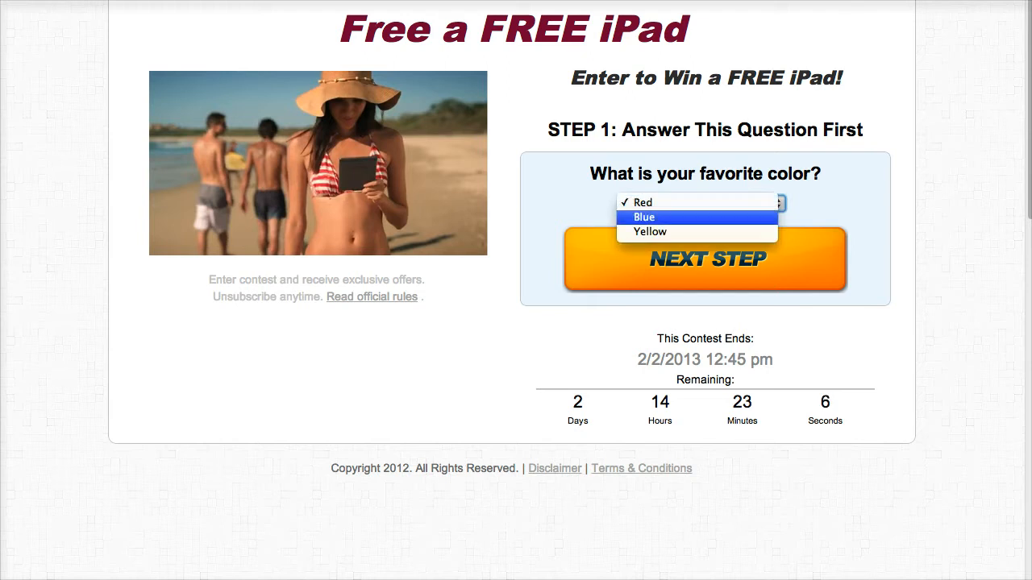
click(697, 218)
click(706, 258)
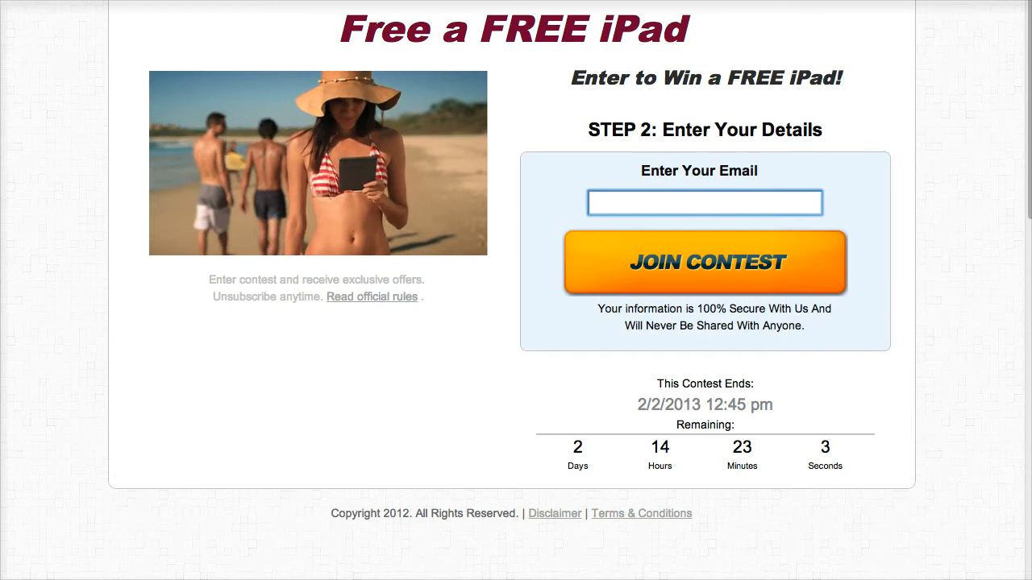
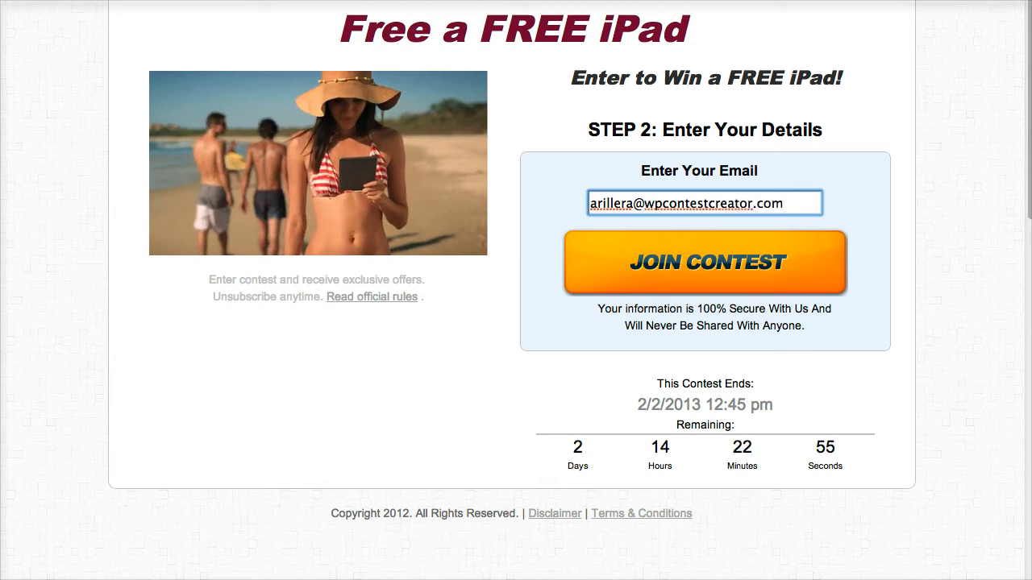
Enter the participant's e-mail address and submit it to join the contest.
key(Return)
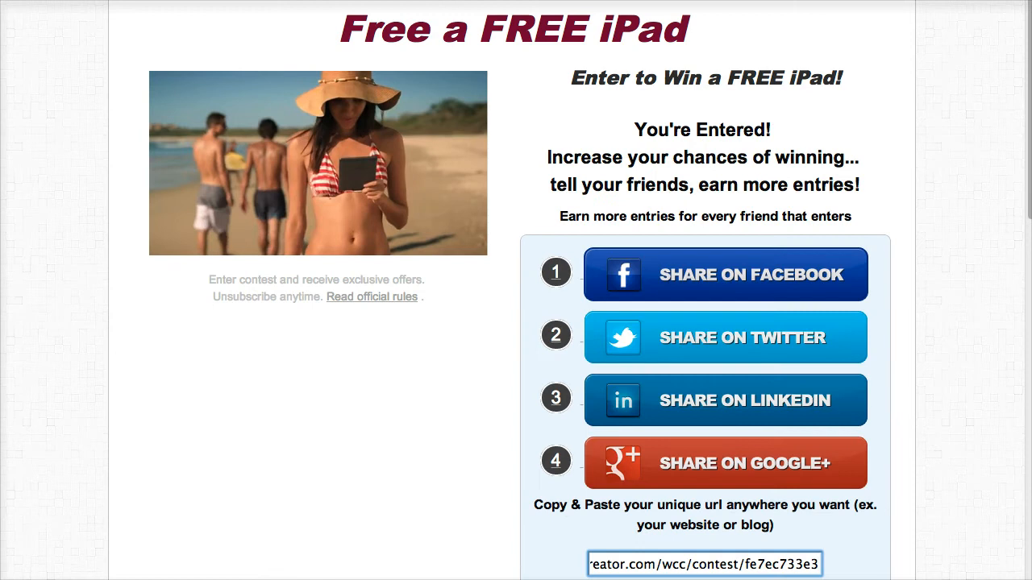
Try the Facebook share window from the You're Entered page, then close it.
scroll(516, 290, down, 2)
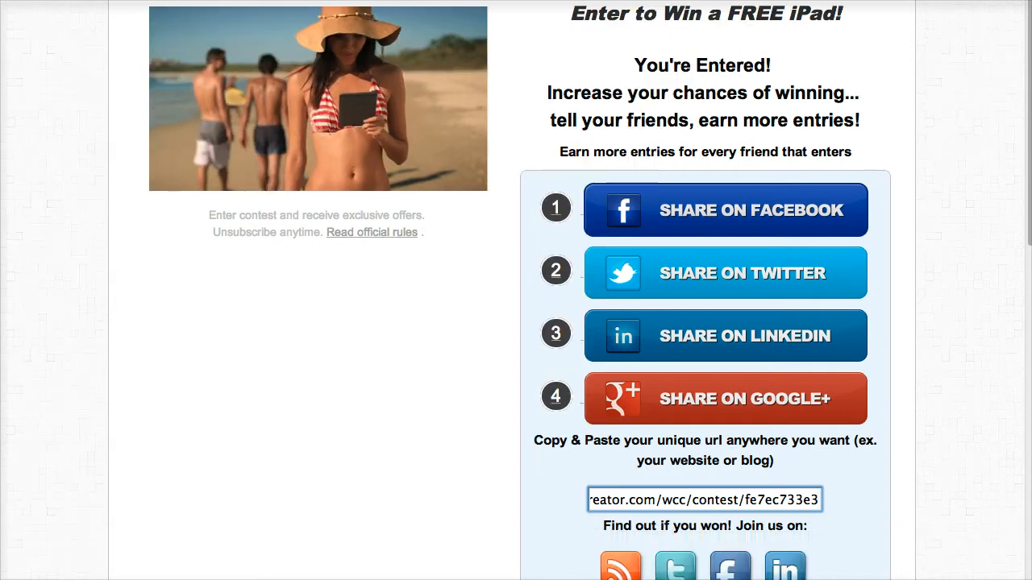
drag(560, 135, 852, 136)
scroll(516, 291, down, 2)
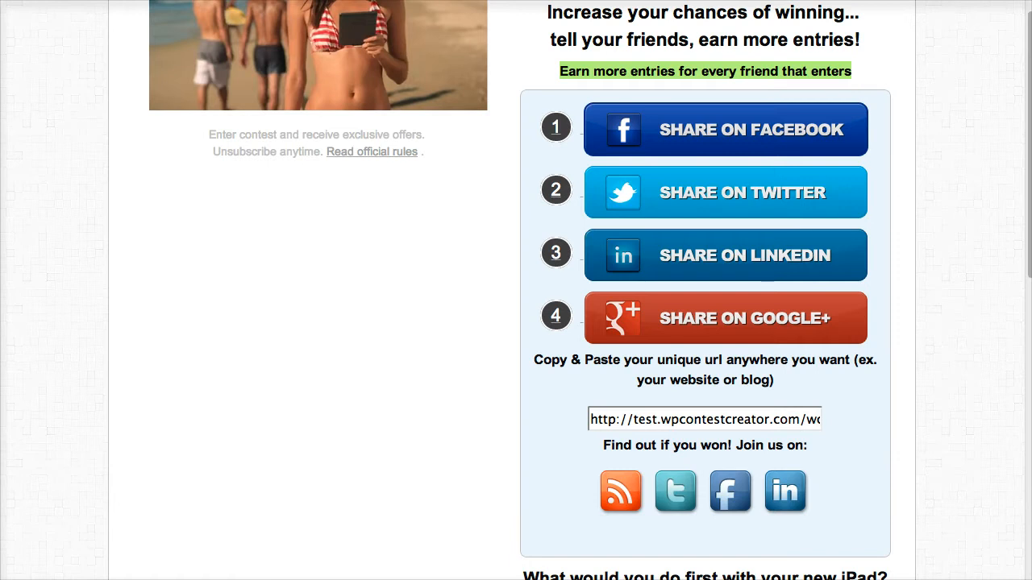
click(879, 193)
scroll(516, 290, down, 1)
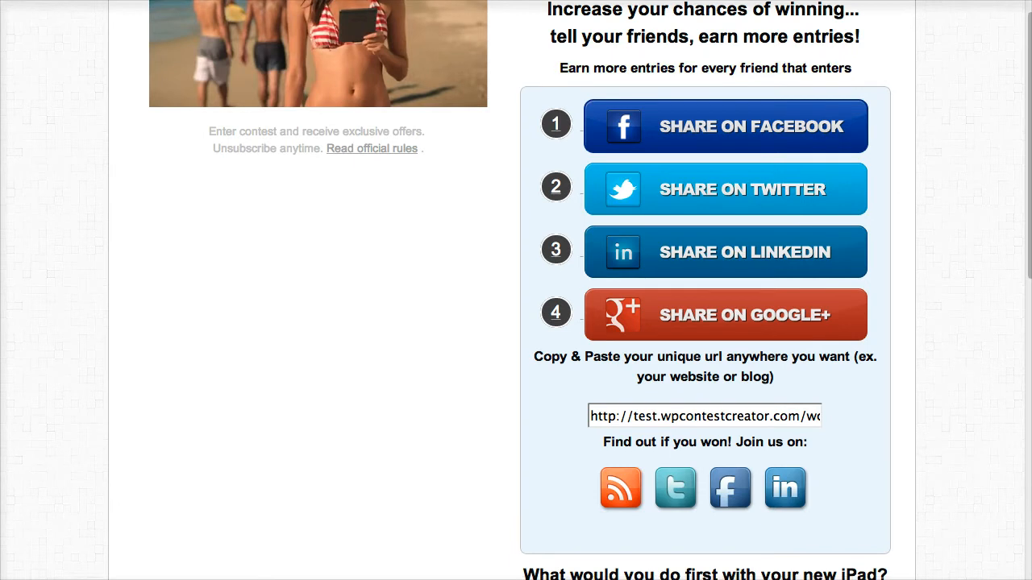
click(726, 126)
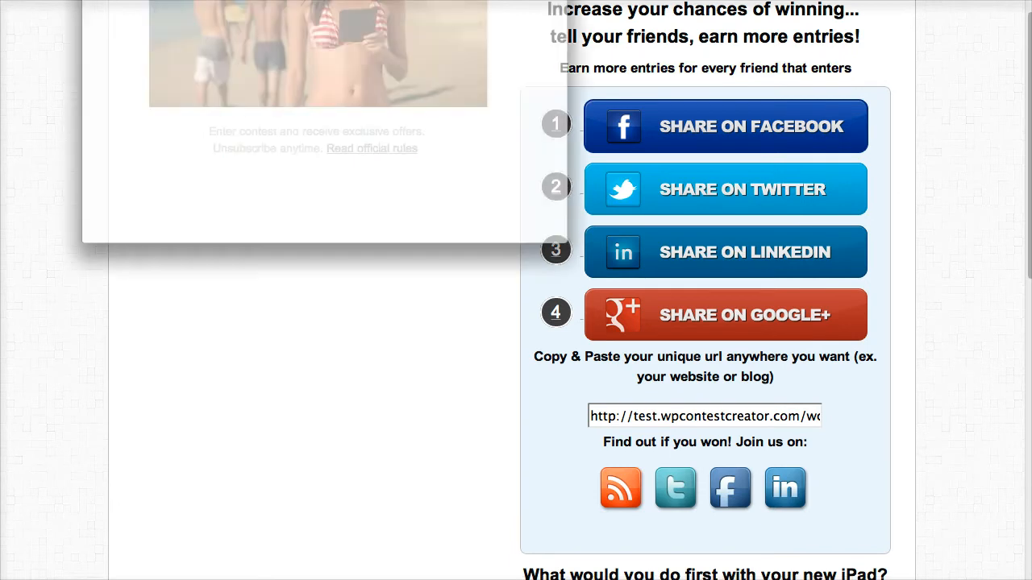
drag(323, 1, 488, 44)
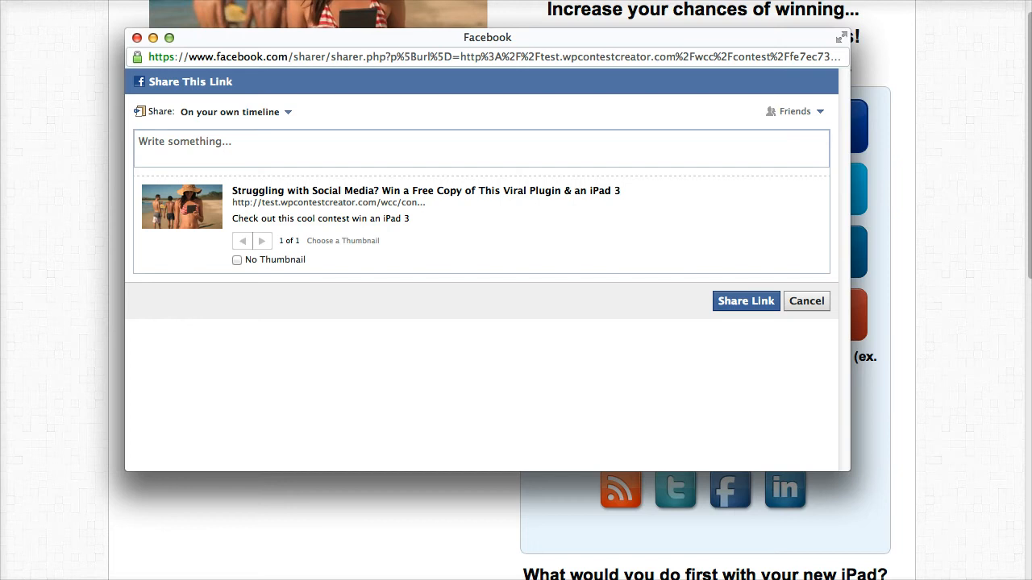
drag(323, 38, 323, 61)
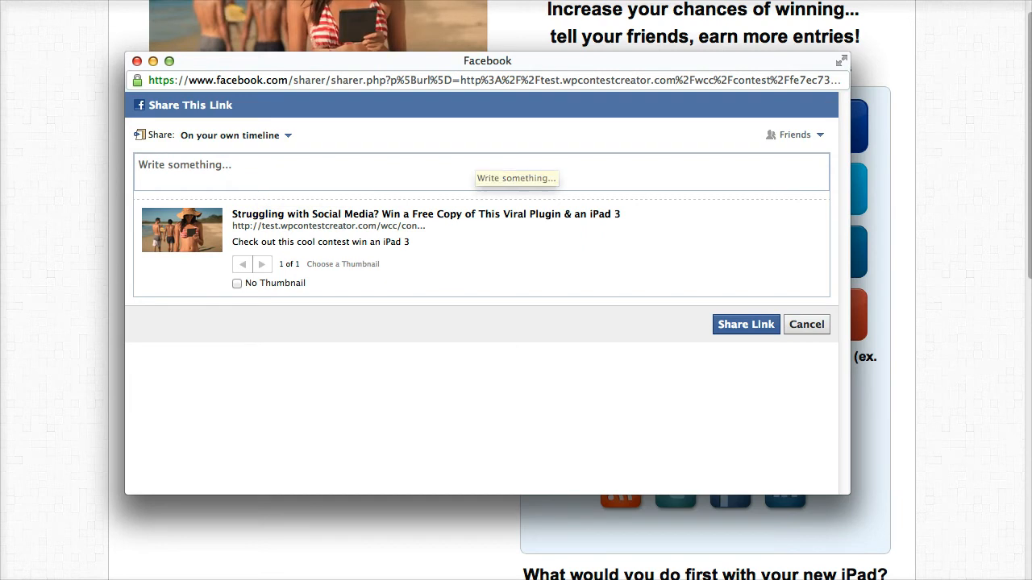
key(super+w)
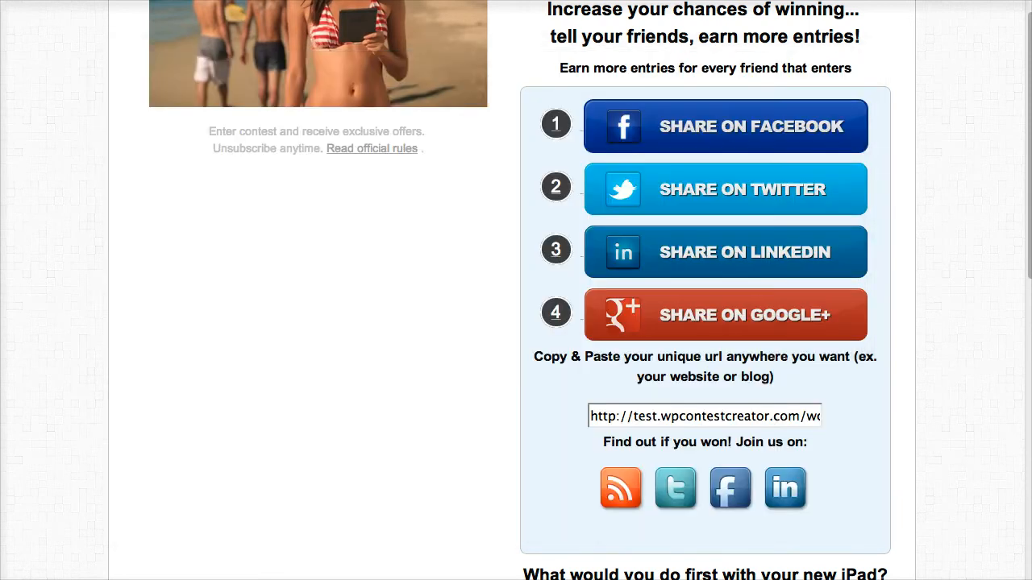
Try the Twitter share window, selecting the contest link in the tweet, then close it.
click(725, 189)
drag(222, 0, 411, 31)
drag(461, 170, 168, 170)
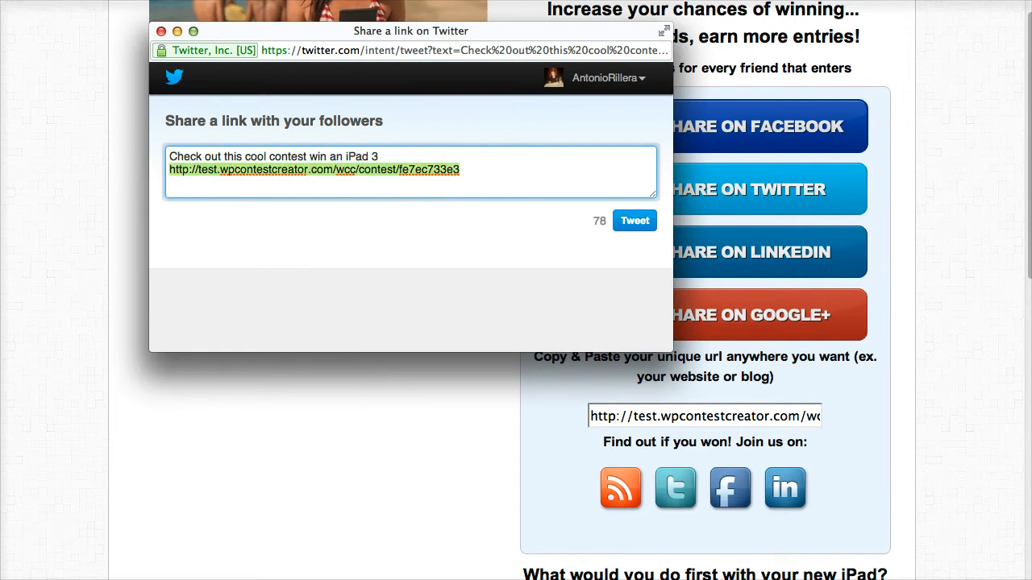
click(160, 31)
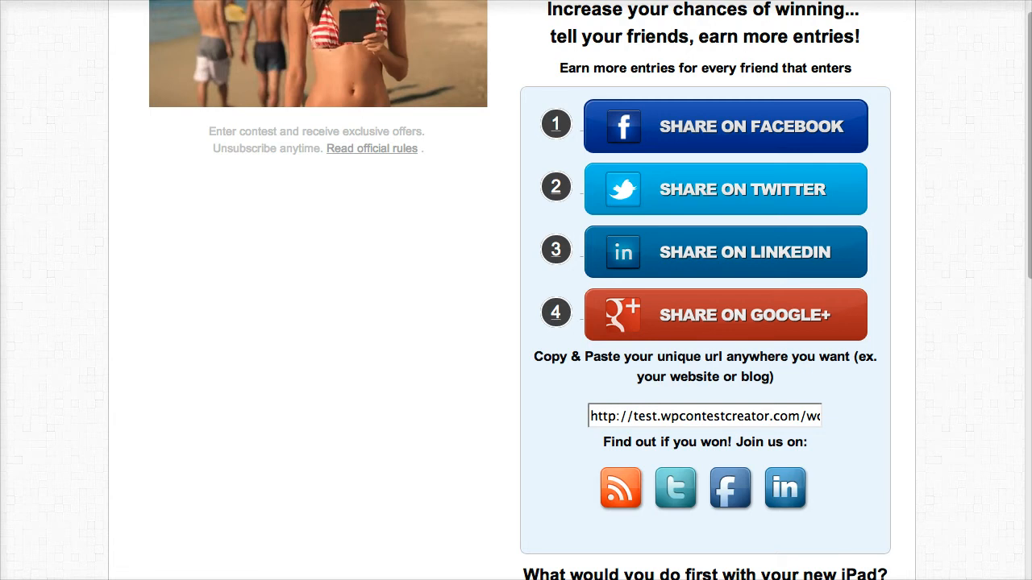
Preview and close the LinkedIn share, then select the whole unique contest link.
click(725, 253)
drag(218, 0, 535, 52)
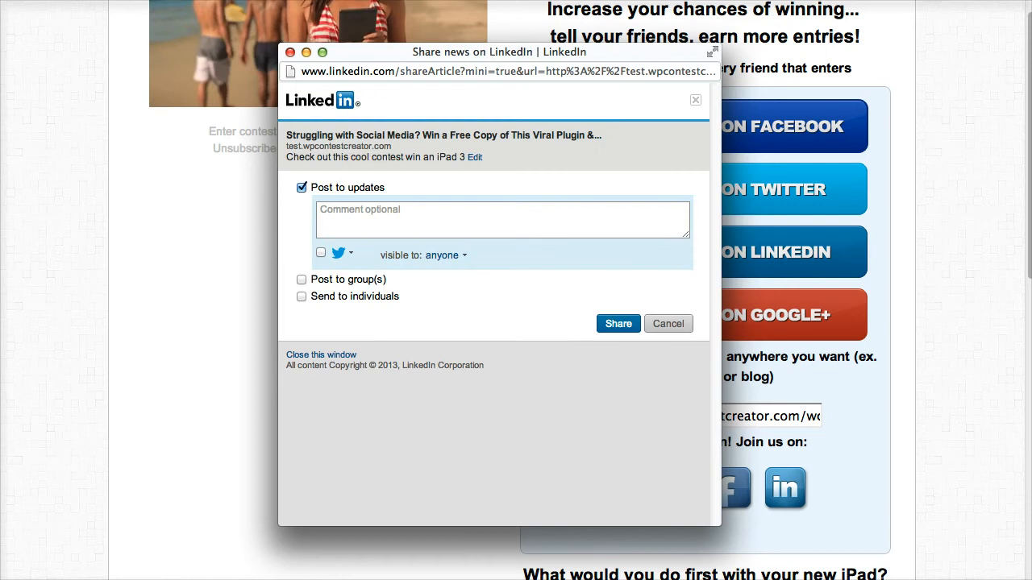
click(290, 51)
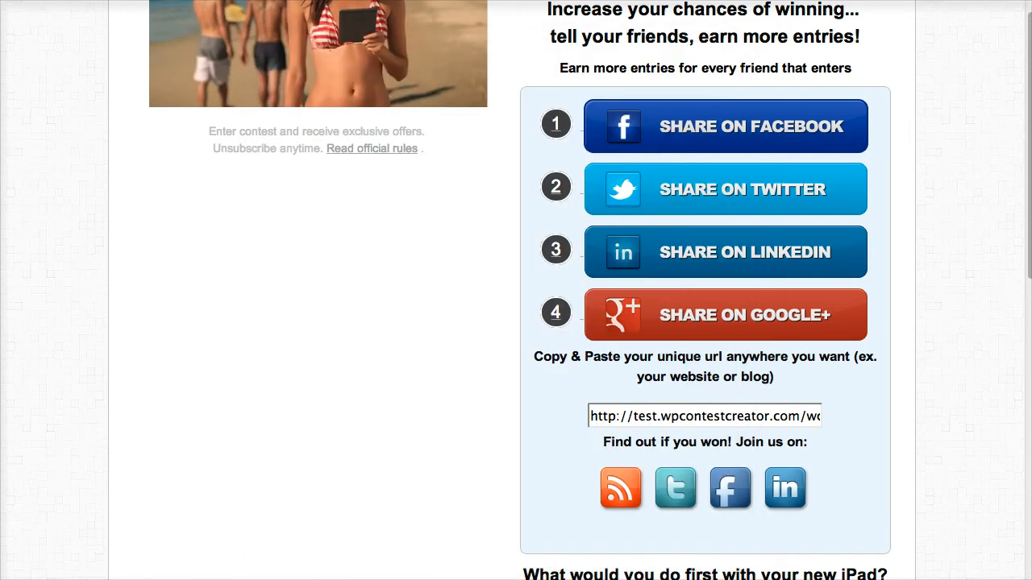
click(771, 416)
key(super+a)
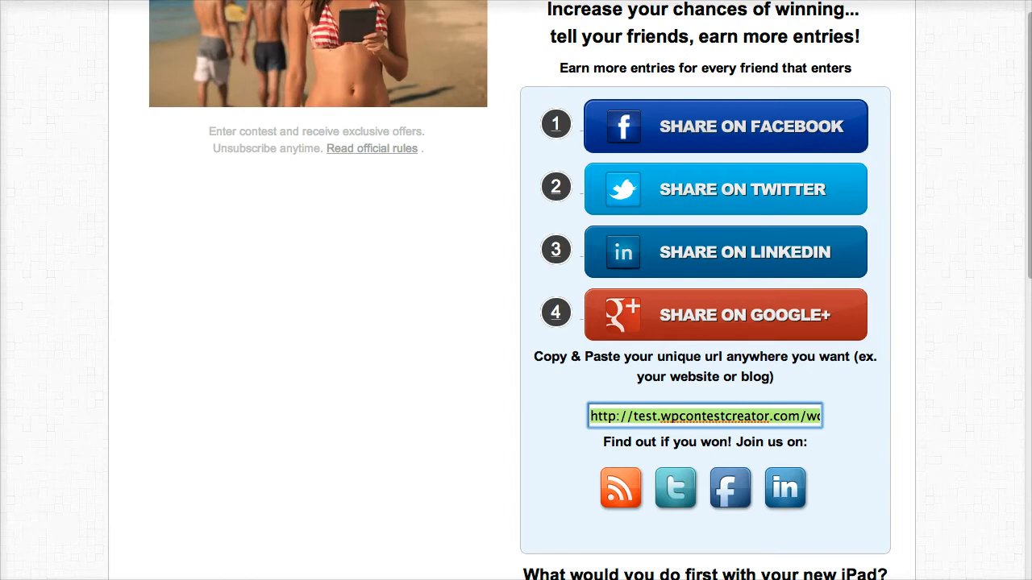
drag(633, 416, 827, 417)
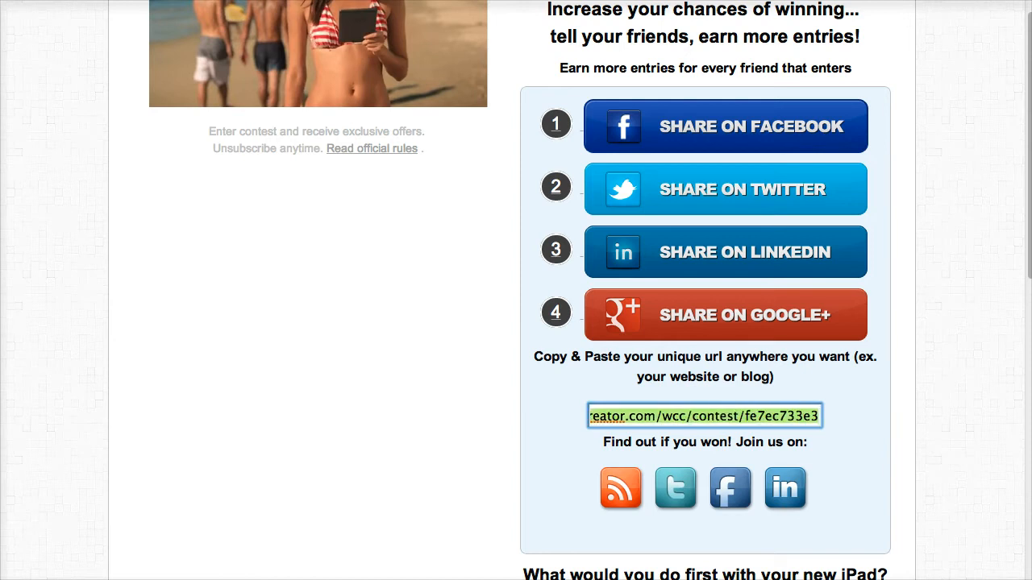
triple_click(782, 416)
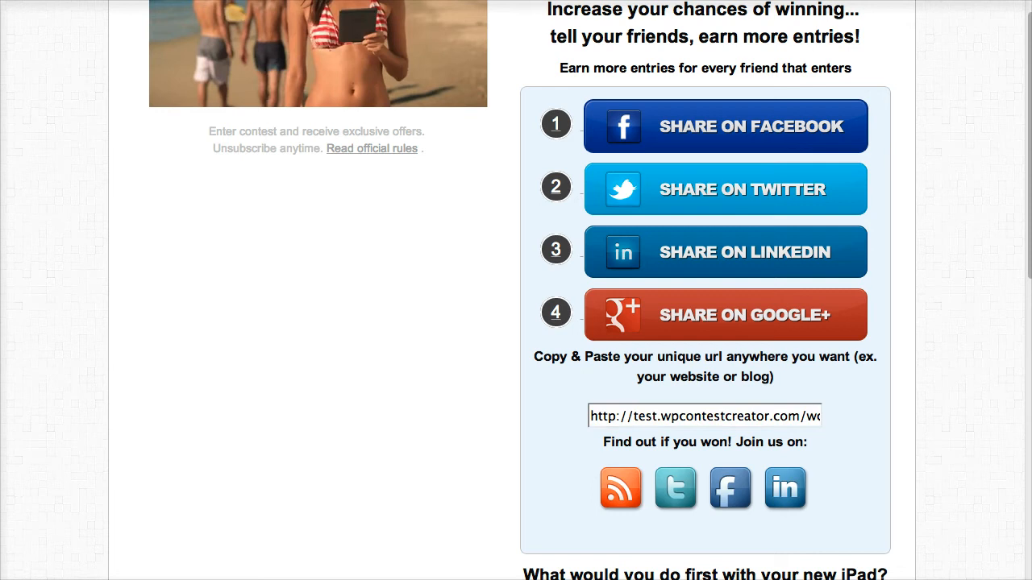
scroll(590, 290, down, 4)
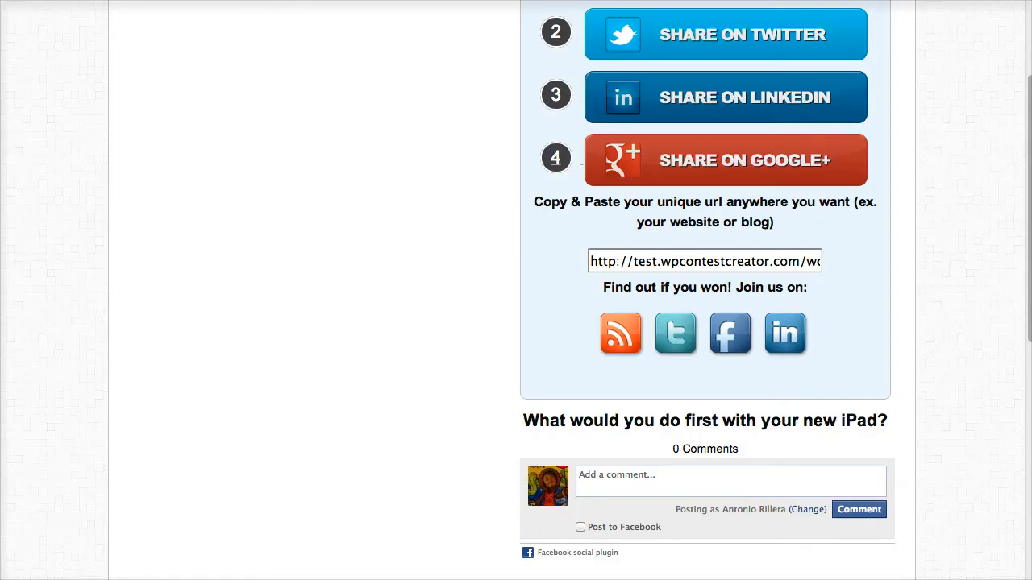
scroll(705, 291, down, 3)
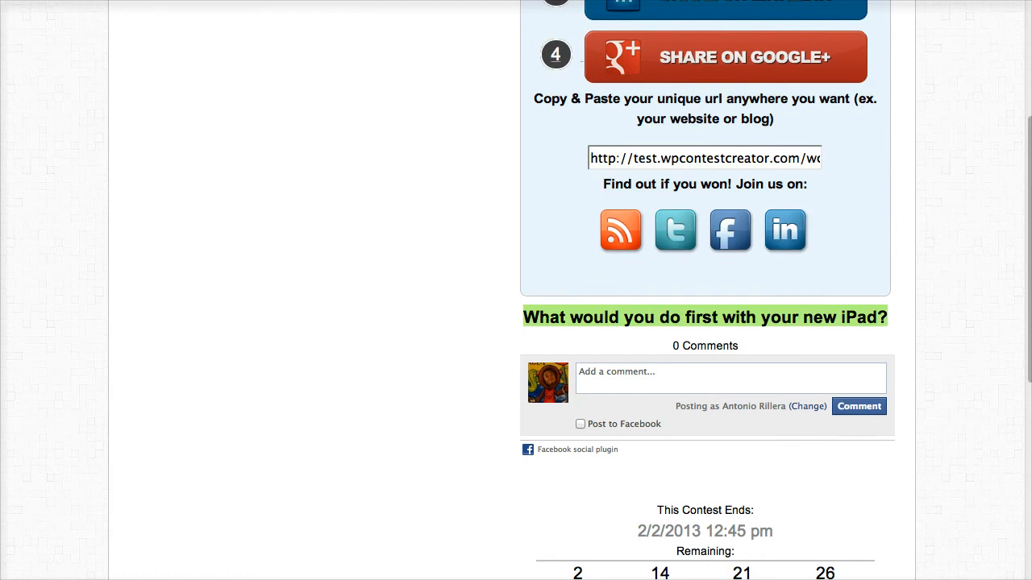
scroll(867, 363, down, 2)
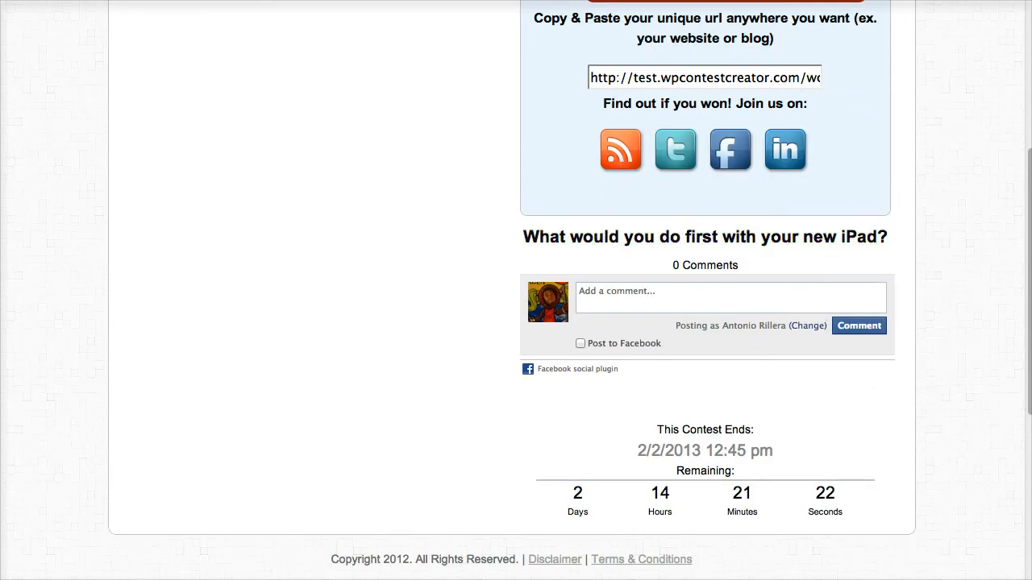
scroll(571, 284, down, 1)
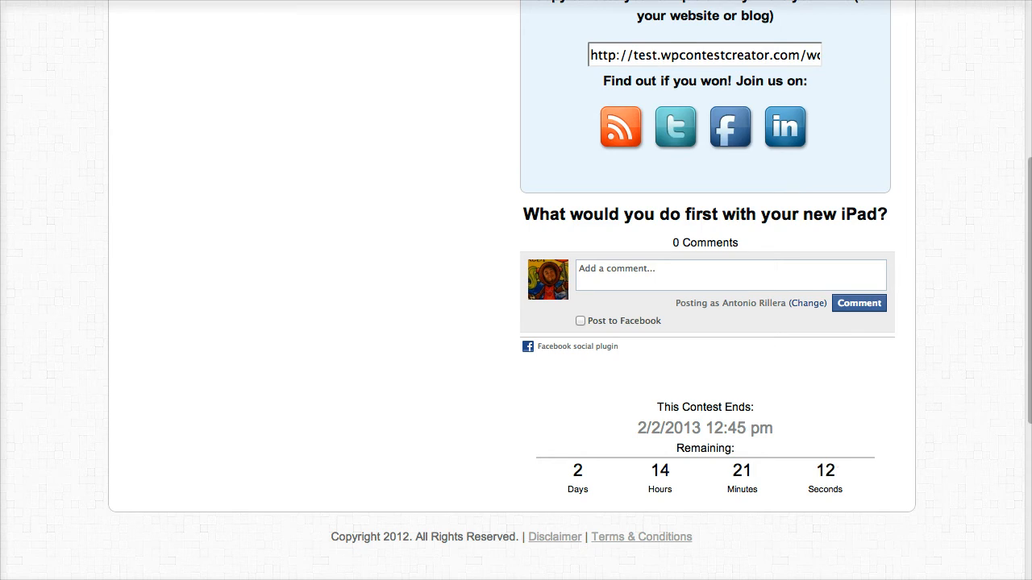
scroll(516, 290, up, 6)
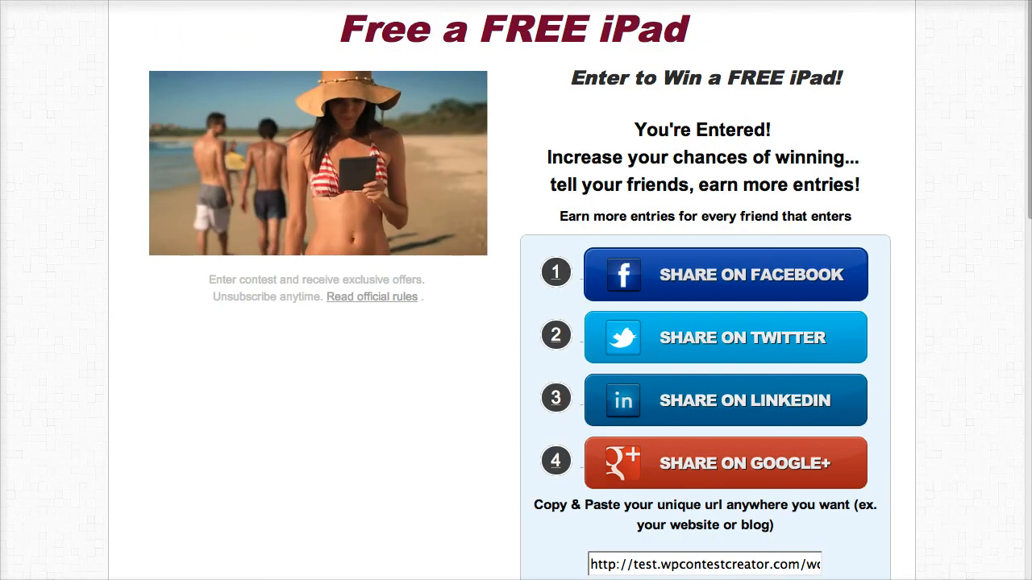